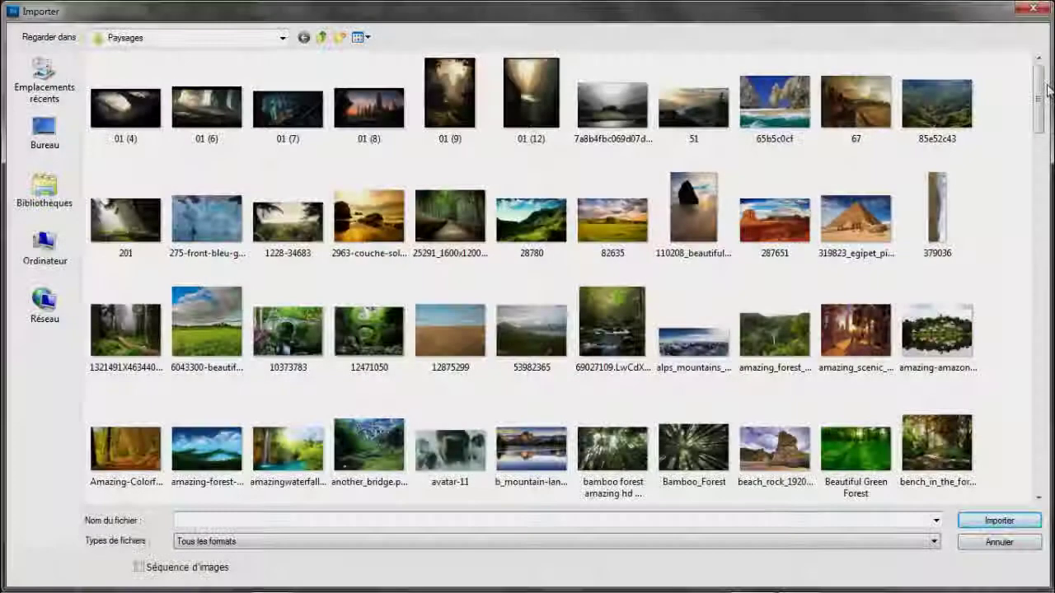
Place the WallPaperHD 031 wave image from the Wallpaper PACK folder.
left_click(283, 37)
left_click(141, 165)
double_click(775, 330)
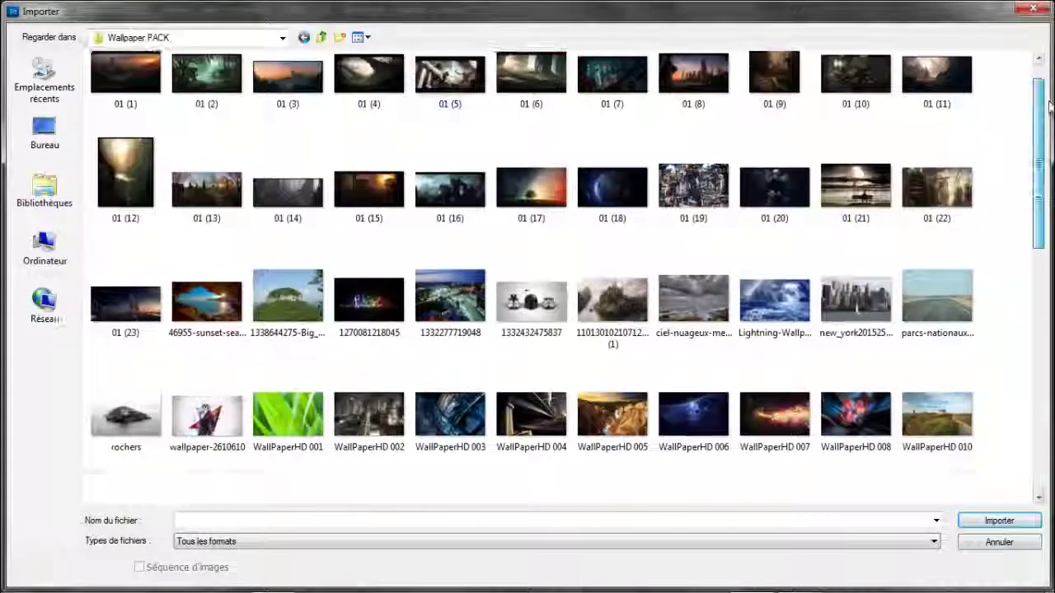
scroll(841, 259, "down", 5)
double_click(841, 258)
Delete the sky above the waves and Alt-drag a copy of the waves to the right.
left_click_drag(161, 348, 317, 382)
key("Delete")
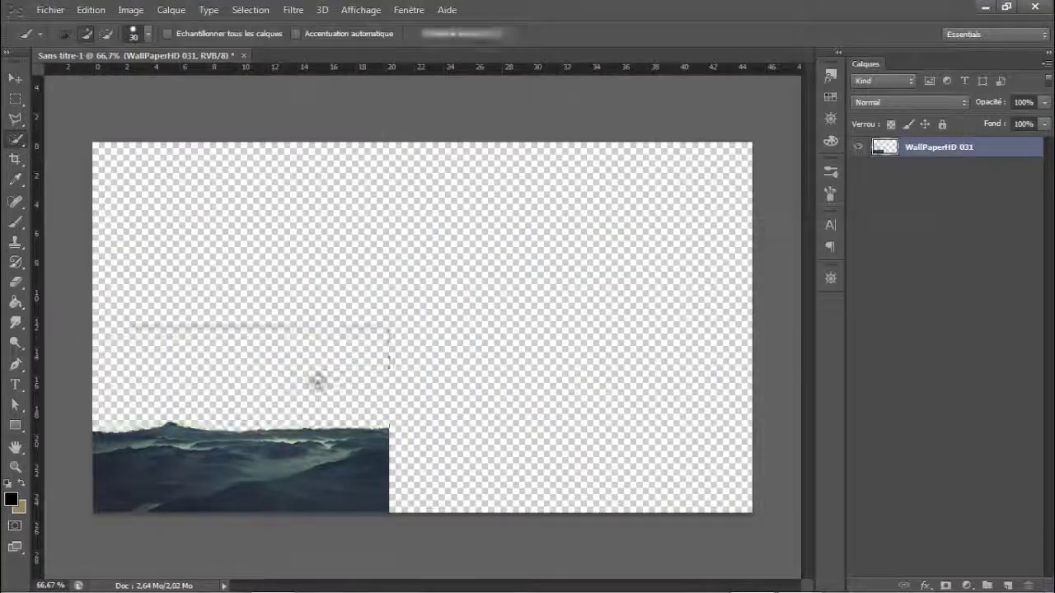
left_click_drag(242, 467, 535, 478)
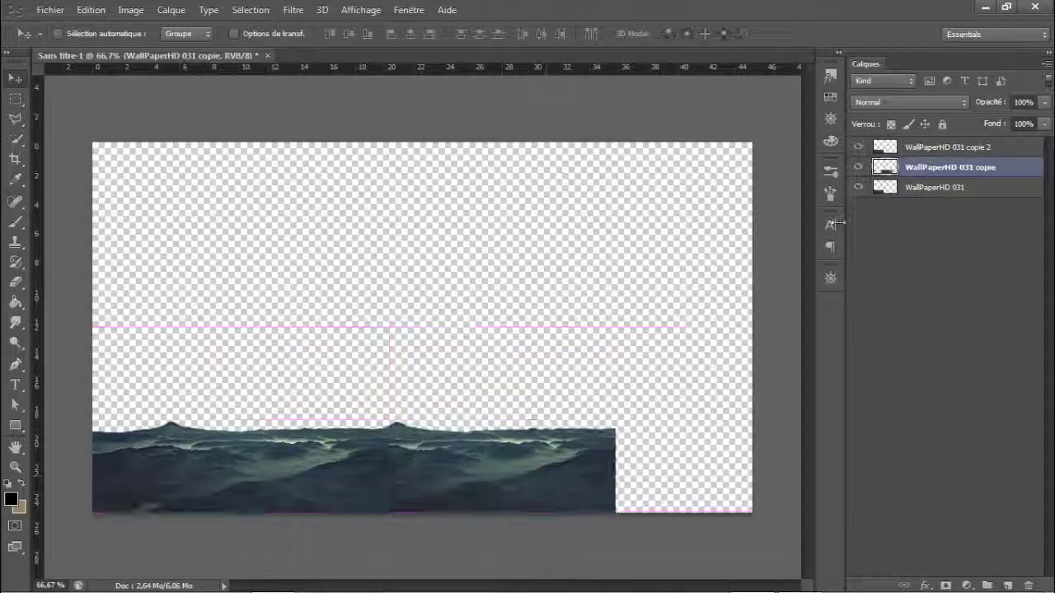
Erase the doubled wave peak at the seam on the middle wave copy.
left_click(15, 282)
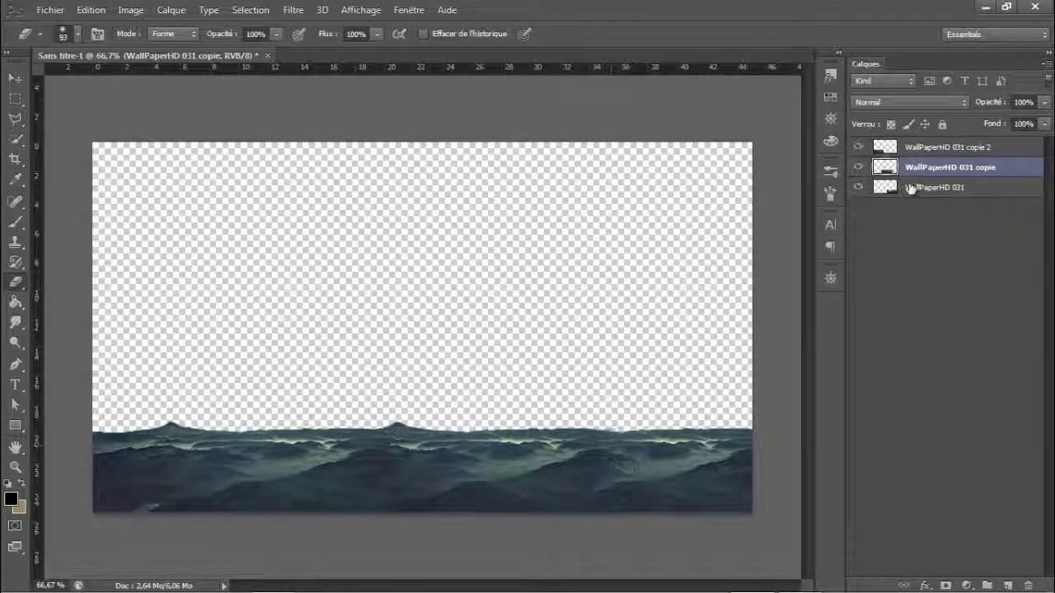
left_click(886, 169)
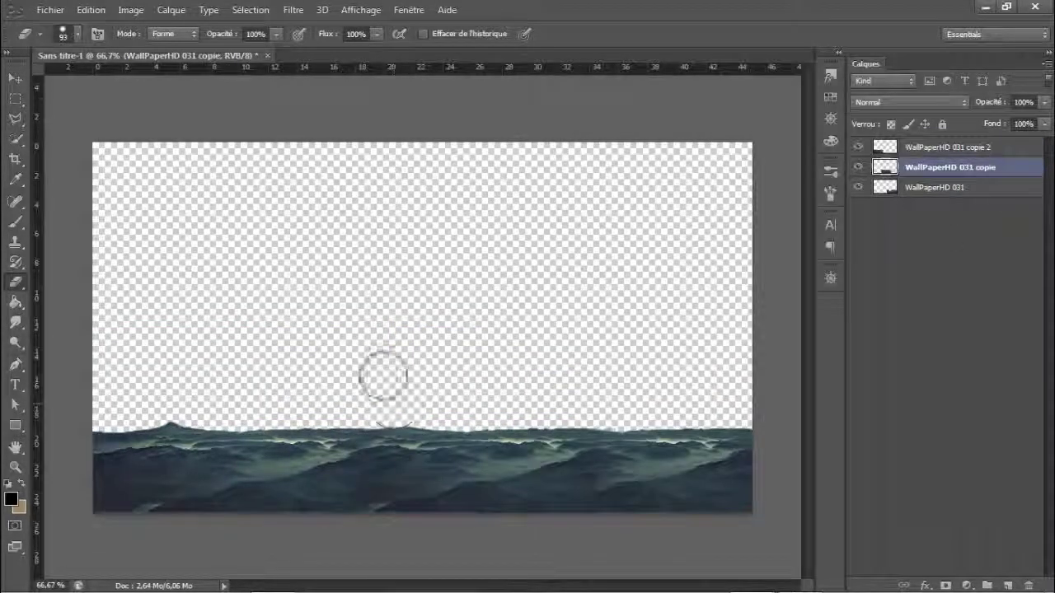
left_click(392, 404)
right_click(471, 352)
right_click(189, 353)
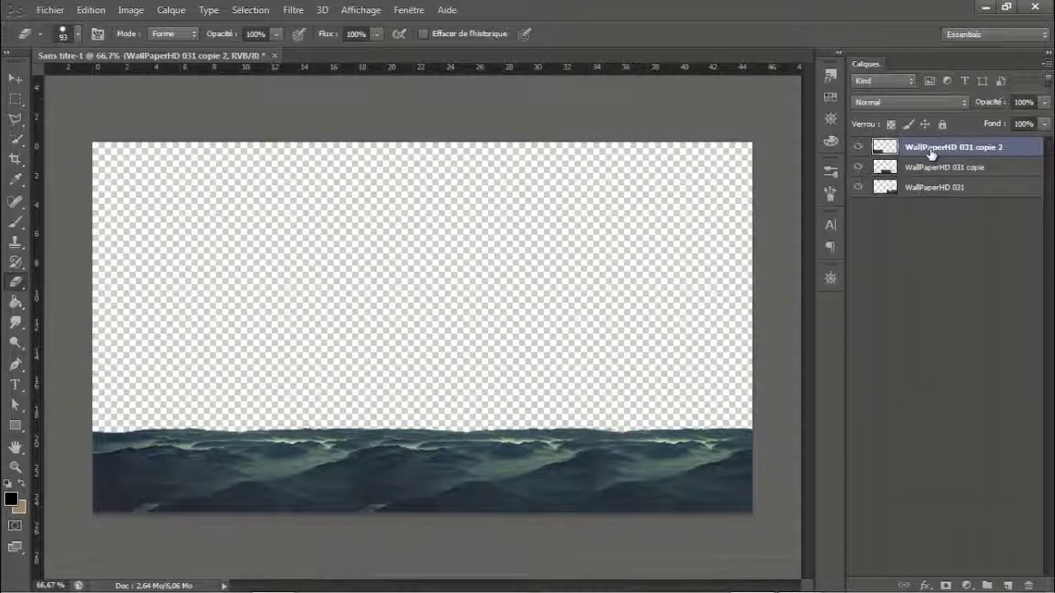
right_click(932, 154)
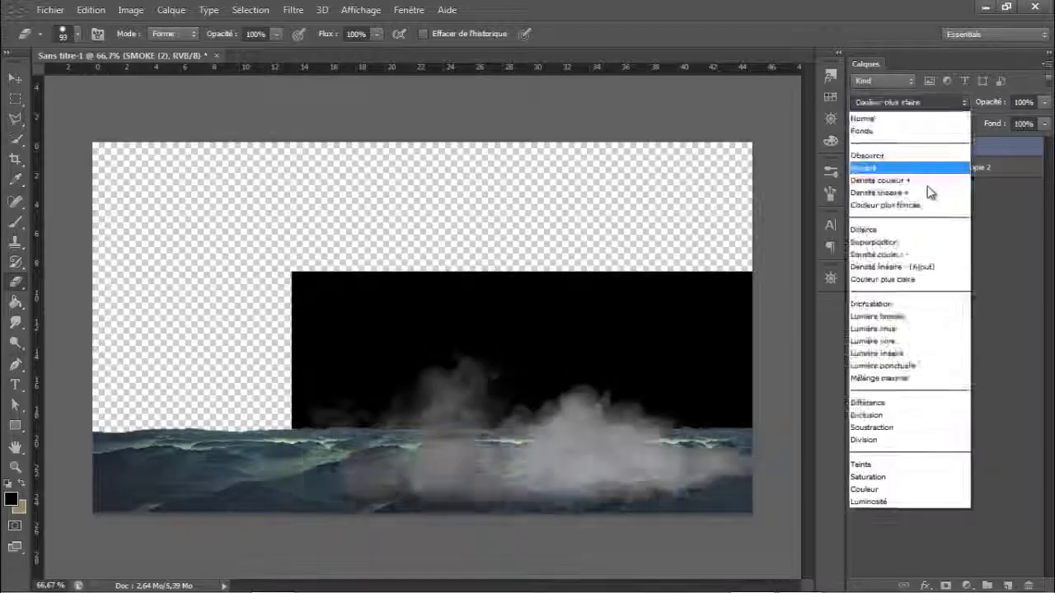
Alt-drag a copy of SMOKE (2), flip it horizontally, and erase part of it.
key("v")
left_click_drag(537, 447, 349, 462)
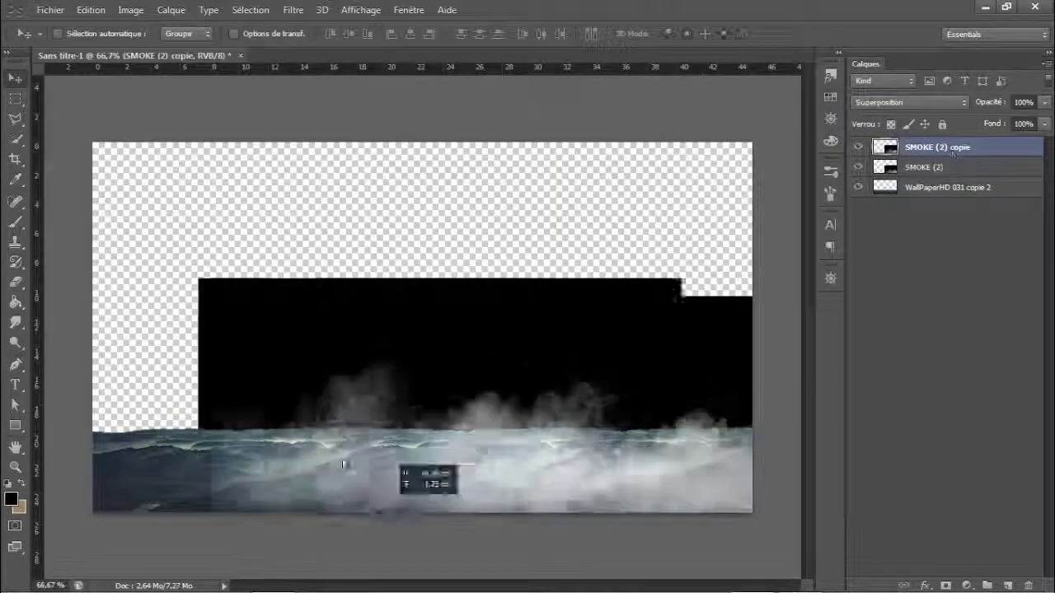
key("ctrl+t")
right_click(372, 459)
left_click(494, 348)
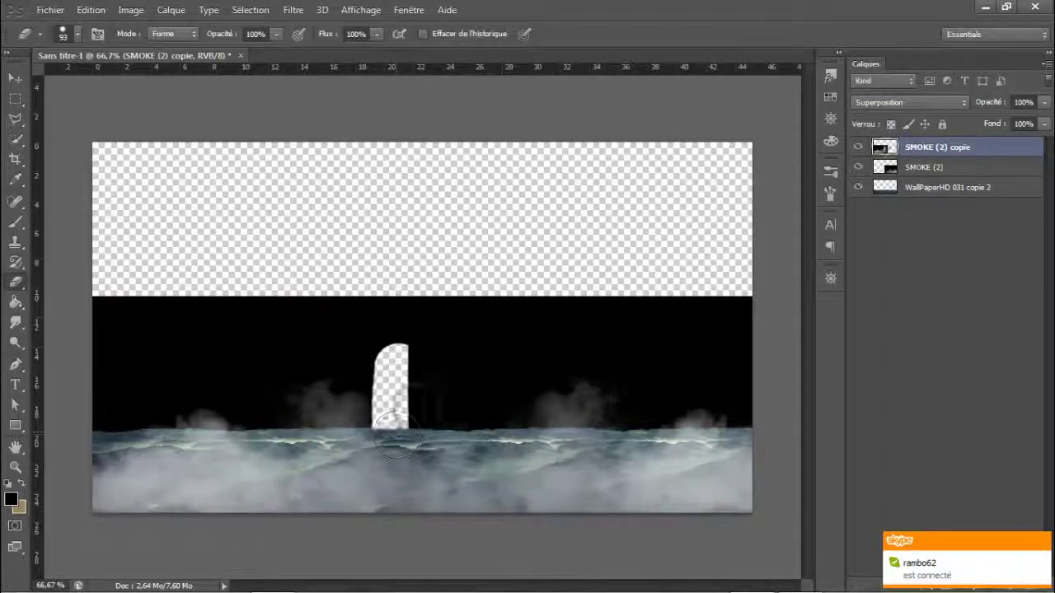
left_click_drag(397, 437, 442, 358)
Reposition the original smoke layer, then open the File menu for another import.
key("v")
left_click_drag(596, 495, 582, 484)
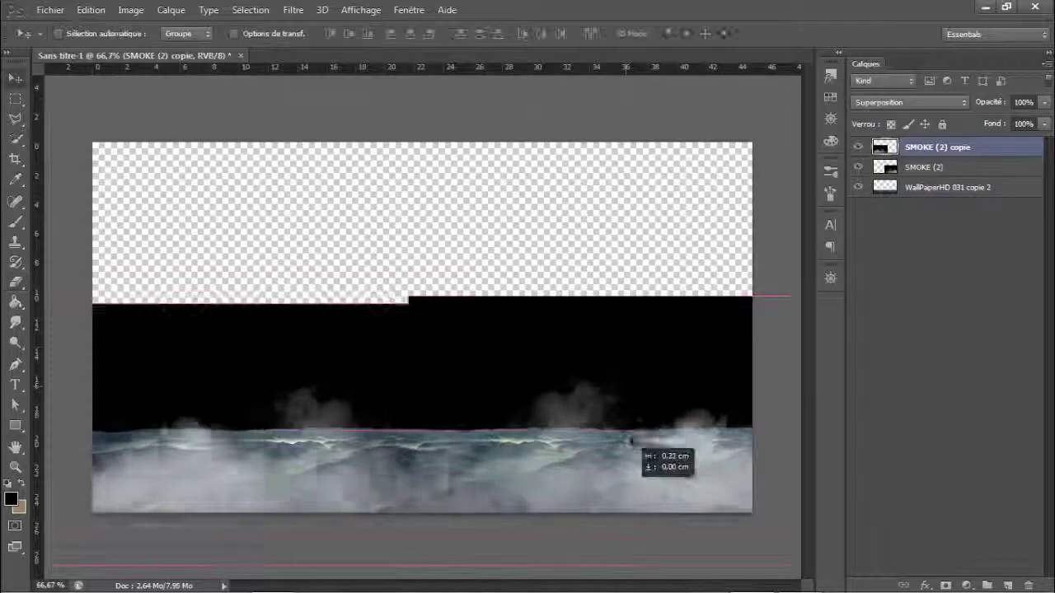
left_click(50, 9)
Place Space-Art-Wallpaper, send it to the bottom of the stack, and reposition it.
left_click(71, 258)
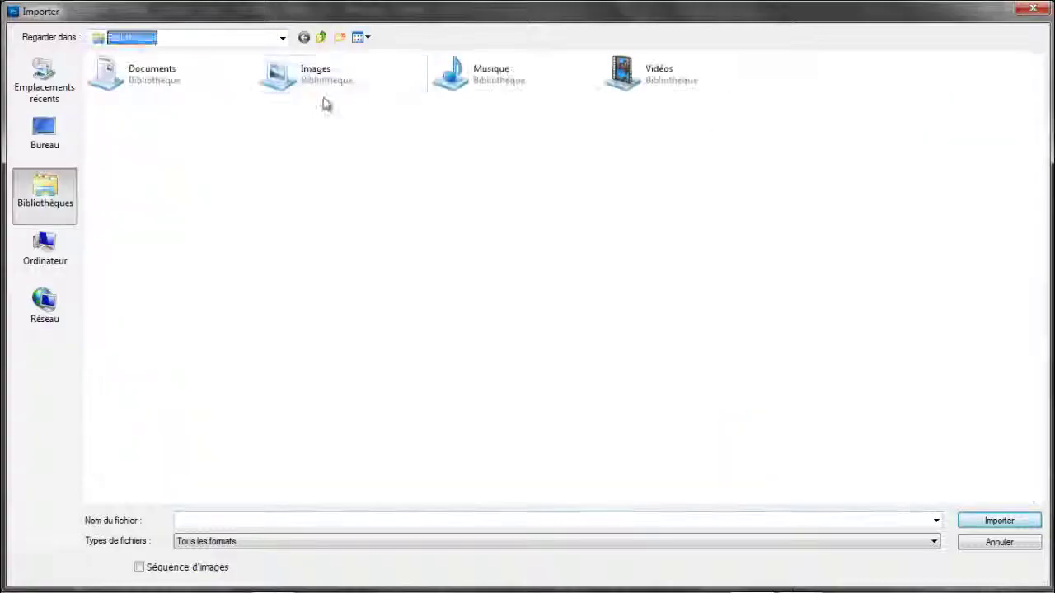
double_click(289, 75)
double_click(58, 462)
key("Return")
key("ctrl+bracketleft")
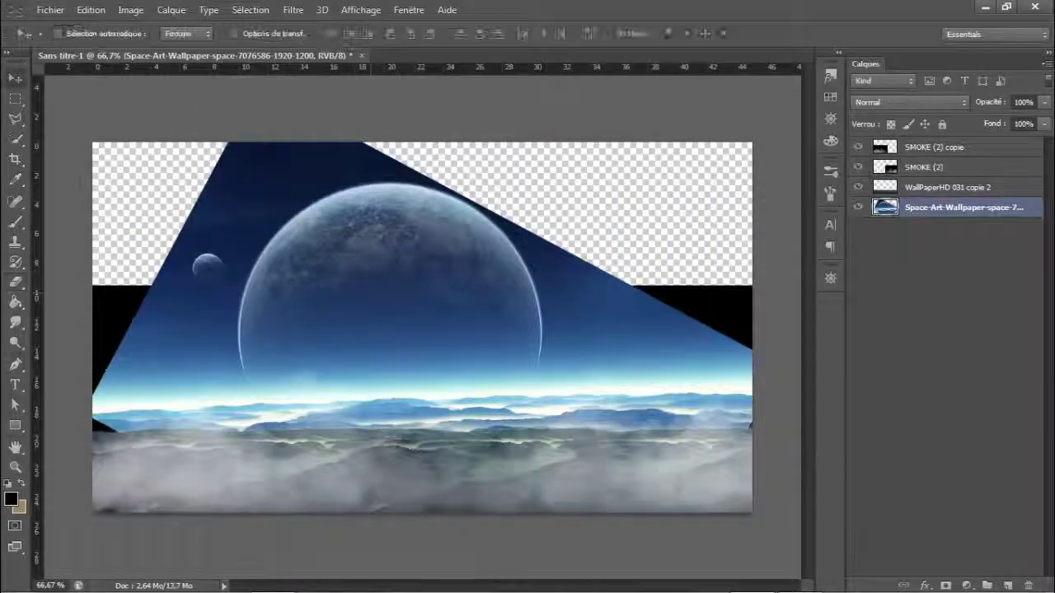
left_click_drag(462, 269, 454, 311)
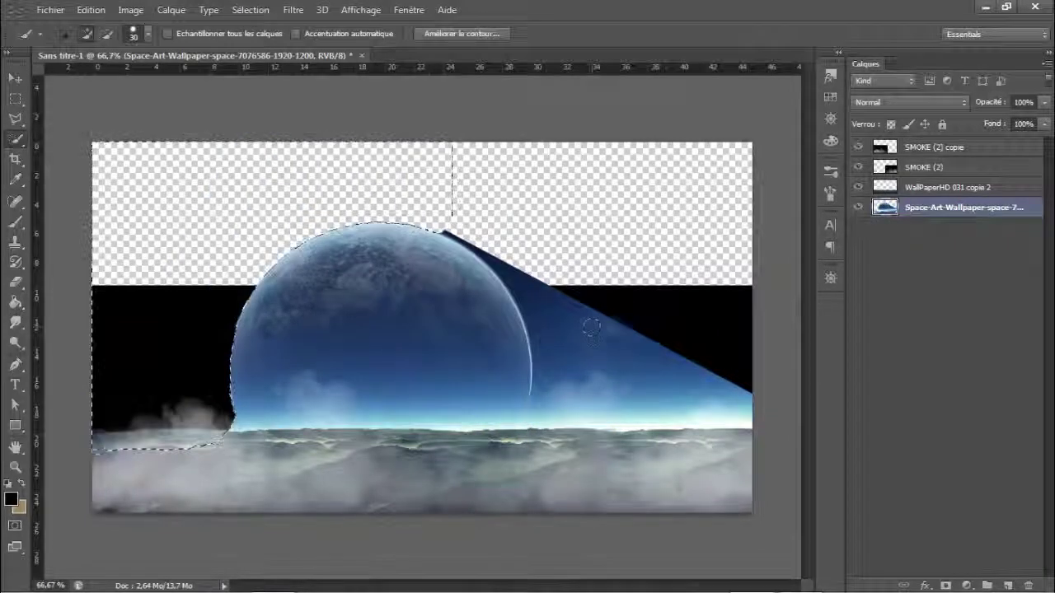
Erase the planet's bright lower glow and the area beside it.
right_click(614, 354)
key("Escape")
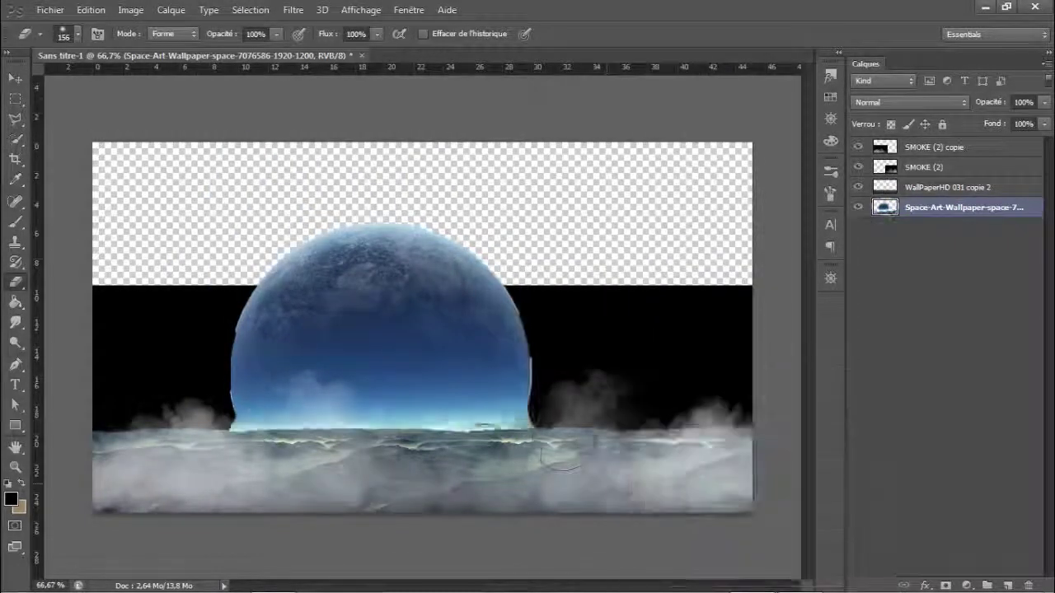
left_click_drag(528, 416, 235, 416)
right_click(202, 355)
left_click_drag(234, 323, 206, 320)
key("Return")
Erase leftover image around the planet, switching the eraser between sizes 23 and 72.
right_click(583, 355)
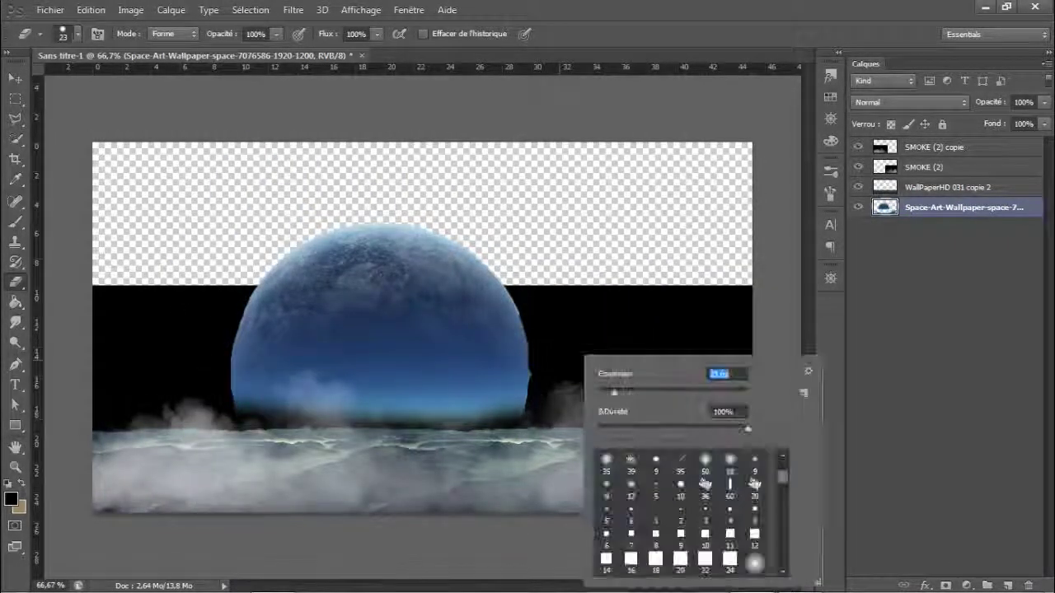
key("Return")
right_click(294, 216)
left_click_drag(322, 252, 350, 253)
key("Return")
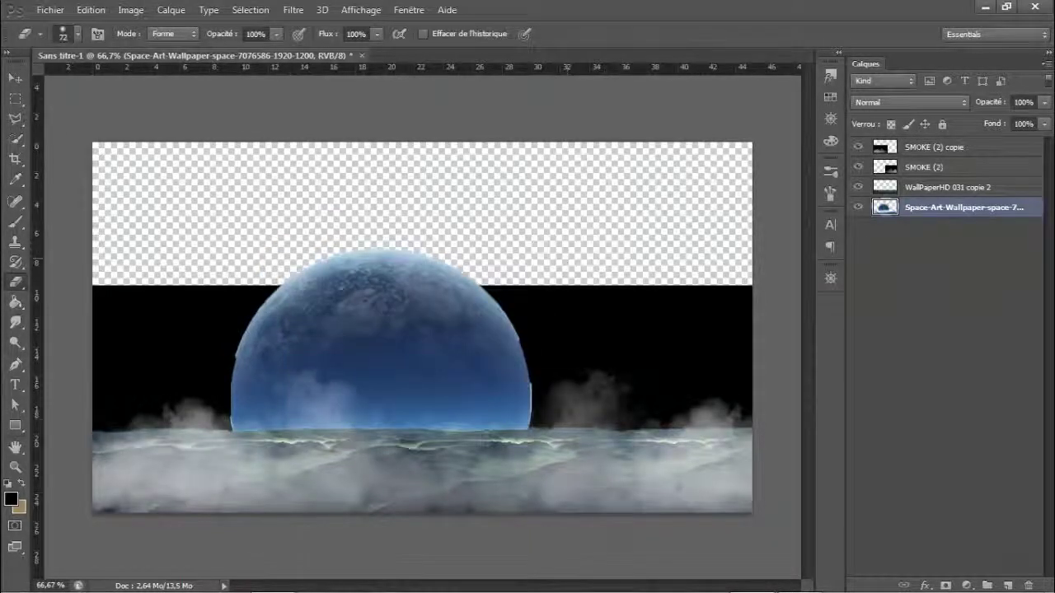
key("w")
scroll(527, 391, "up", 3)
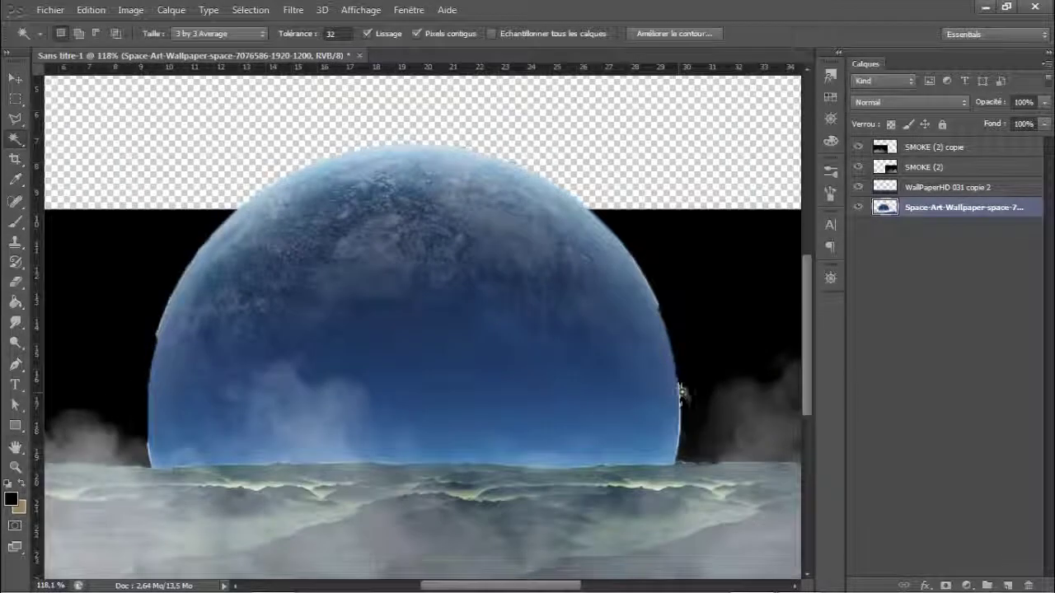
Magic Wand-select the fog below the planet, zoom in, and erase stray left-edge pixels with a 7 px eraser.
left_click(153, 464, "shift")
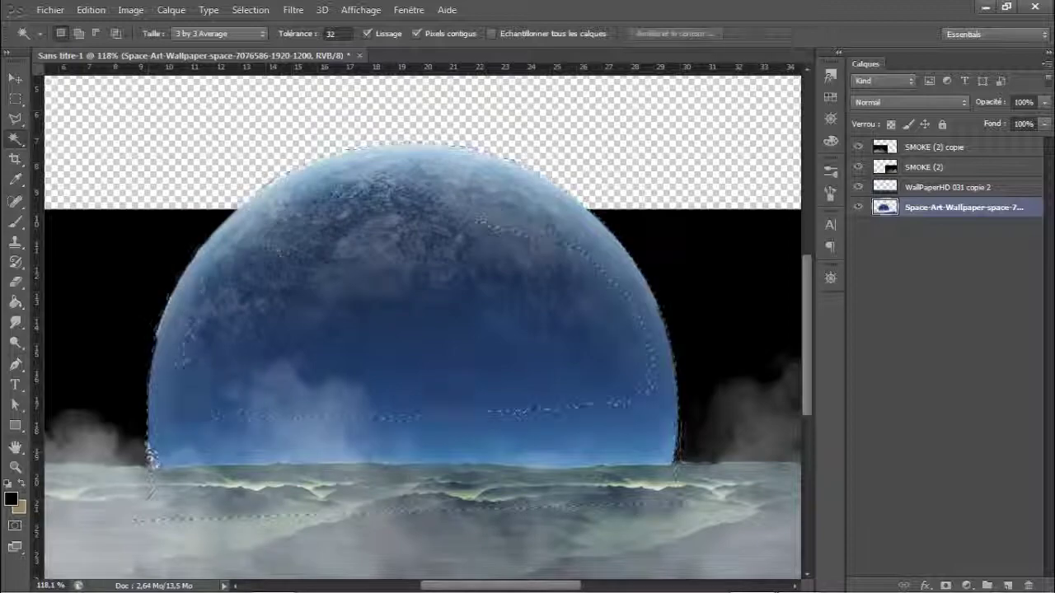
scroll(312, 406, "up", 3)
scroll(312, 406, "up", 3)
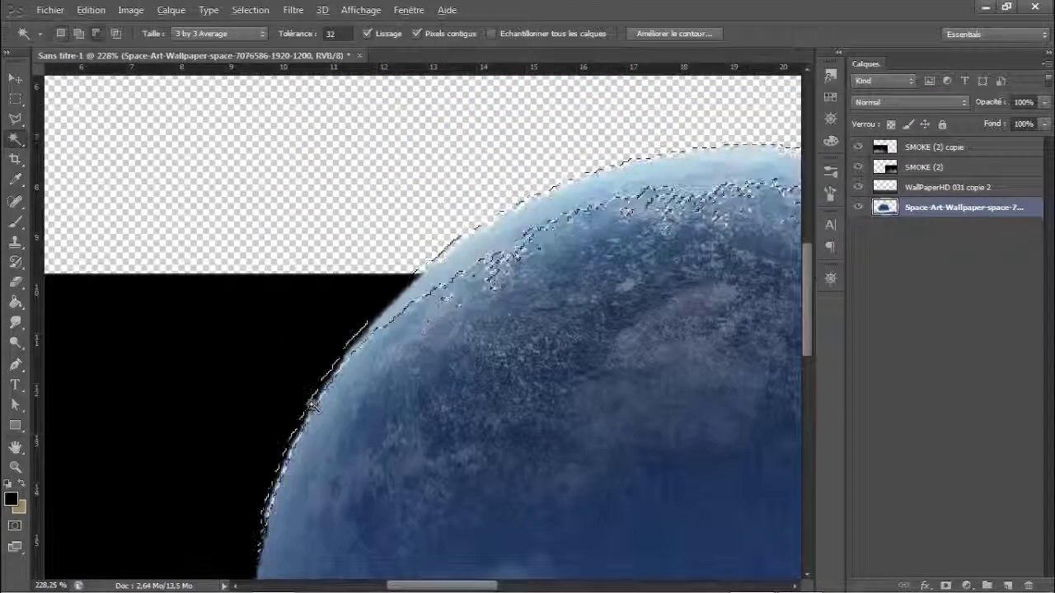
key("Return")
scroll(420, 349, "down", 1)
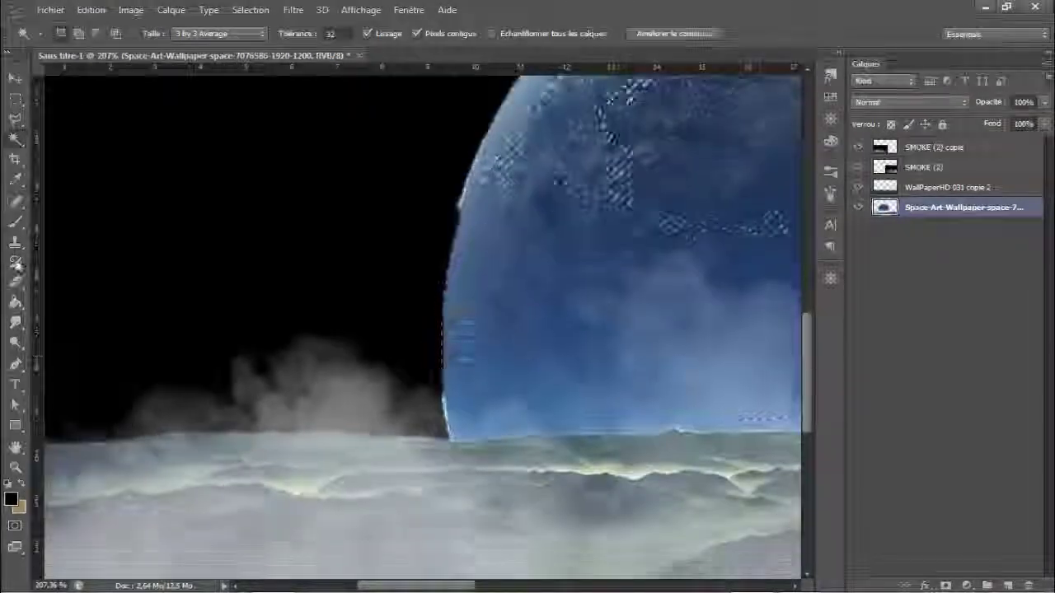
key("b")
right_click(266, 319)
left_click_drag(286, 355, 283, 354)
left_click_drag(489, 130, 459, 198)
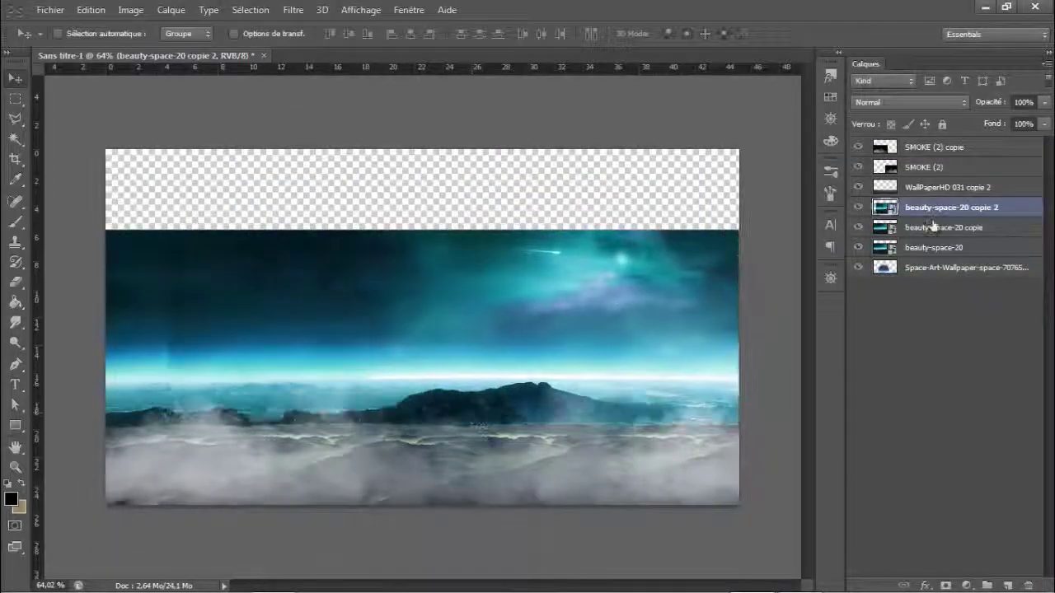
Duplicate and merge the beauty-space-20 sky copies, then add a cyan Color Balance adjustment on the waves.
key("ctrl+j")
left_click_drag(577, 216, 634, 216)
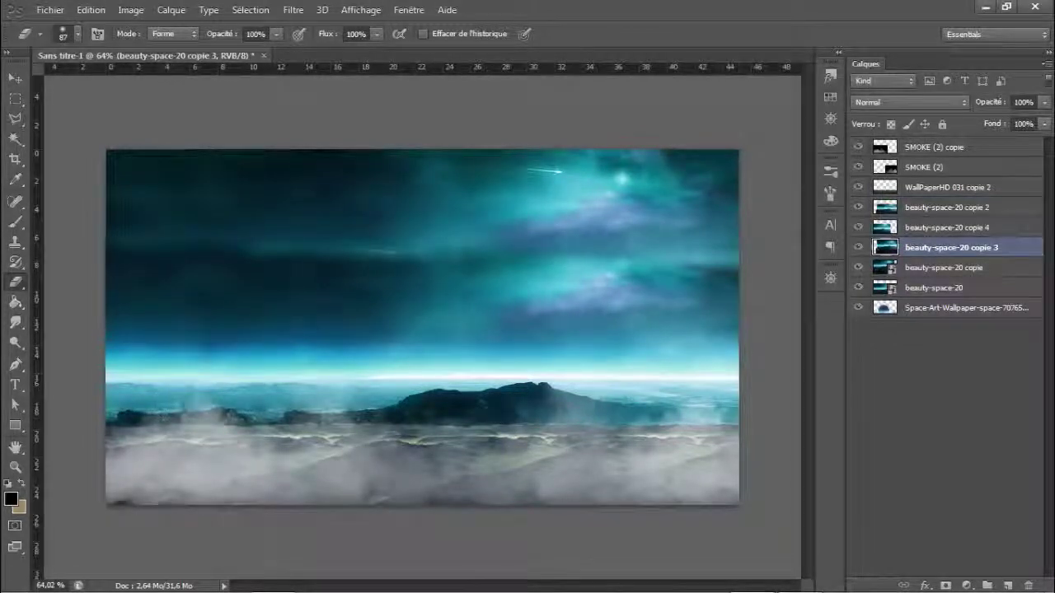
key("ctrl+e")
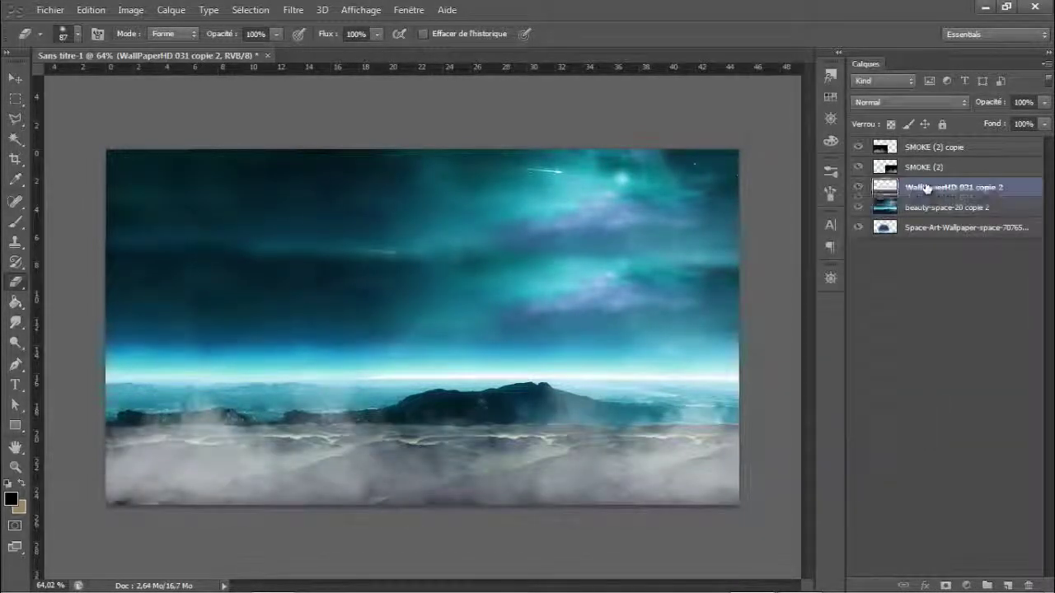
left_click(171, 9)
left_click(483, 235)
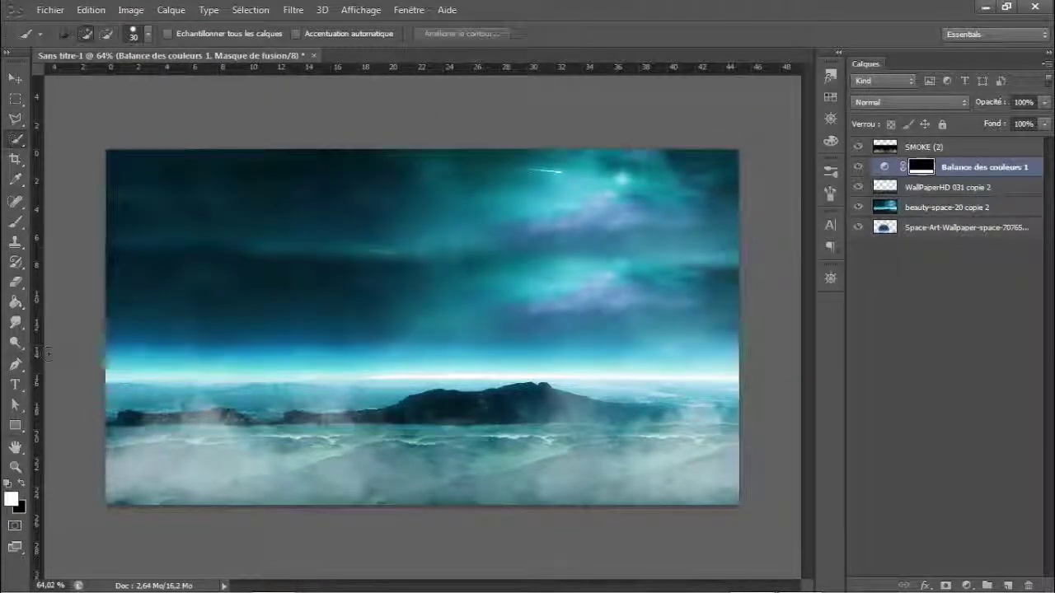
Merge the colour balance into the ground and place the Space_Sunset image.
right_click(956, 188)
left_click(812, 125)
left_click(50, 10)
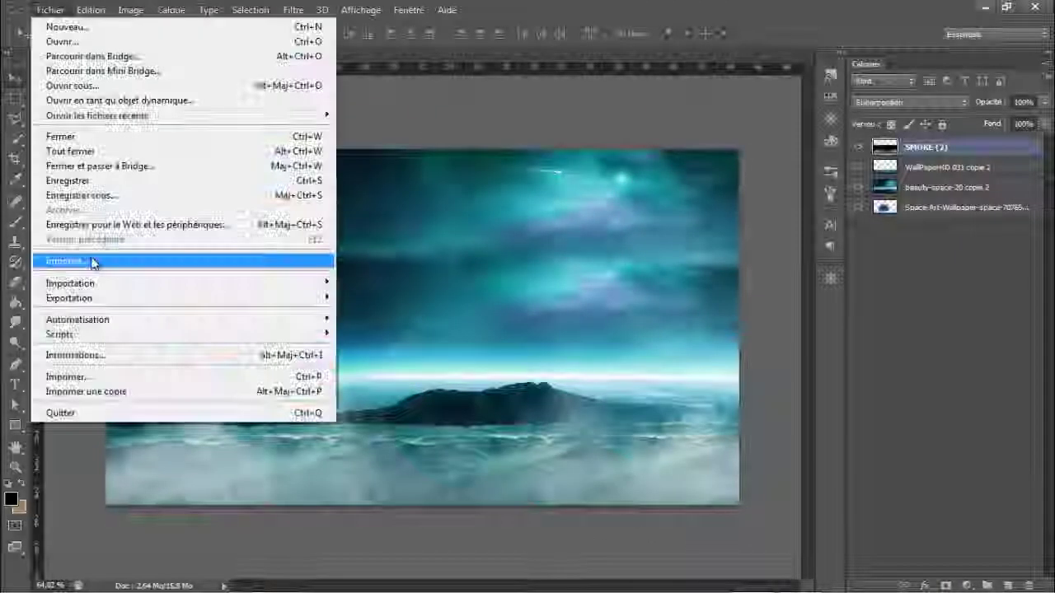
left_click(97, 261)
double_click(206, 334)
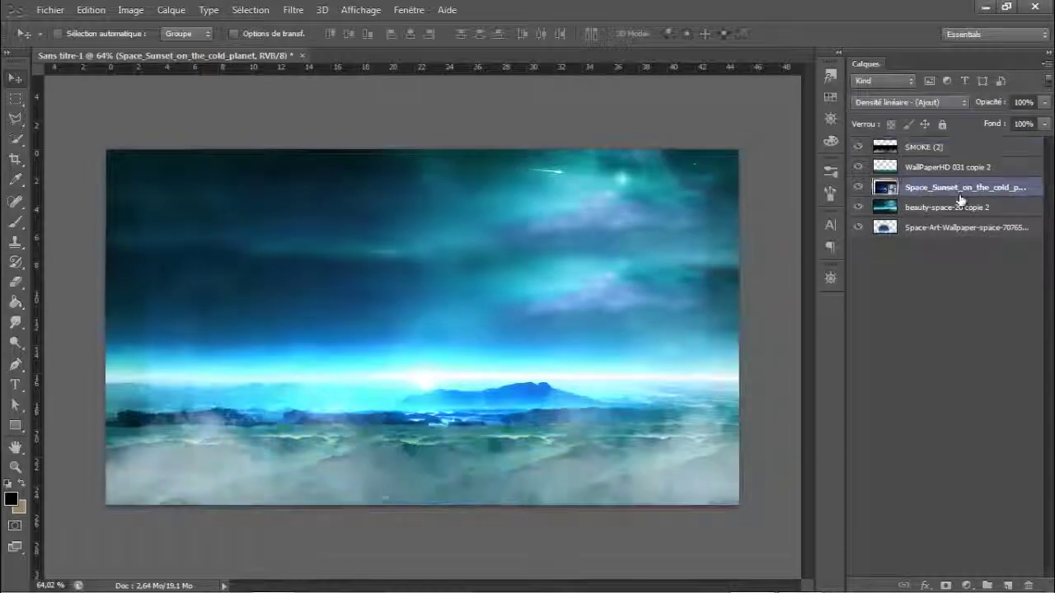
Resize the eraser, then place another space nebula wallpaper as an overlay and shift it.
key("e")
right_click(676, 144)
key("Return")
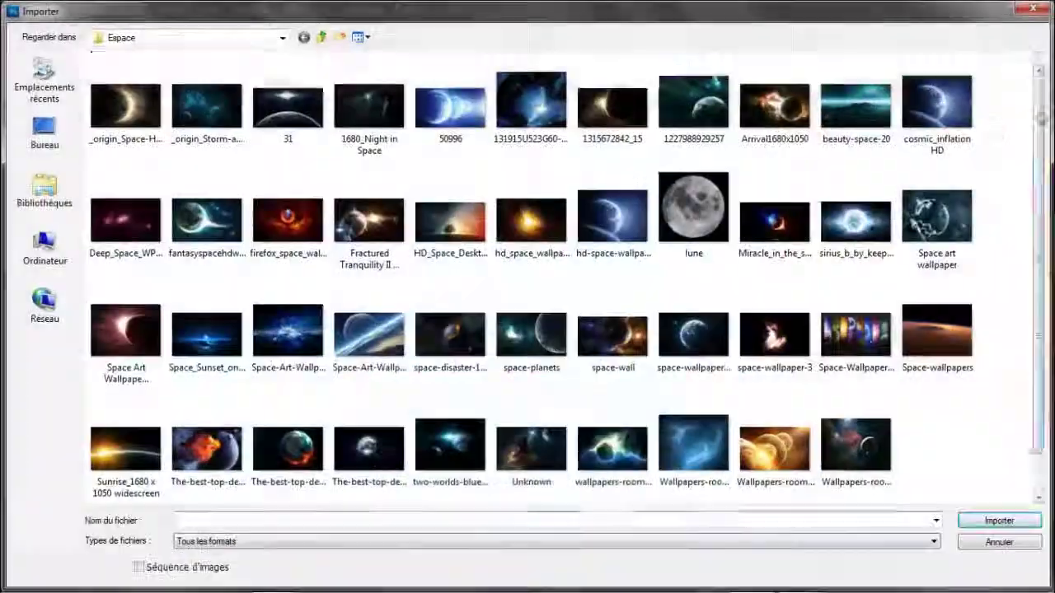
double_click(700, 448)
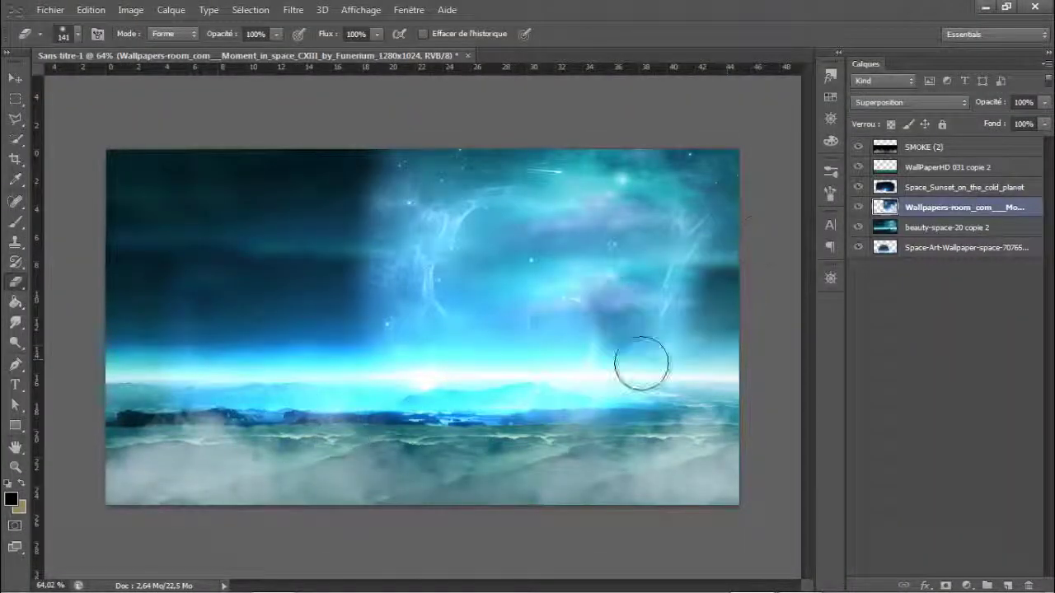
left_click_drag(641, 364, 634, 344)
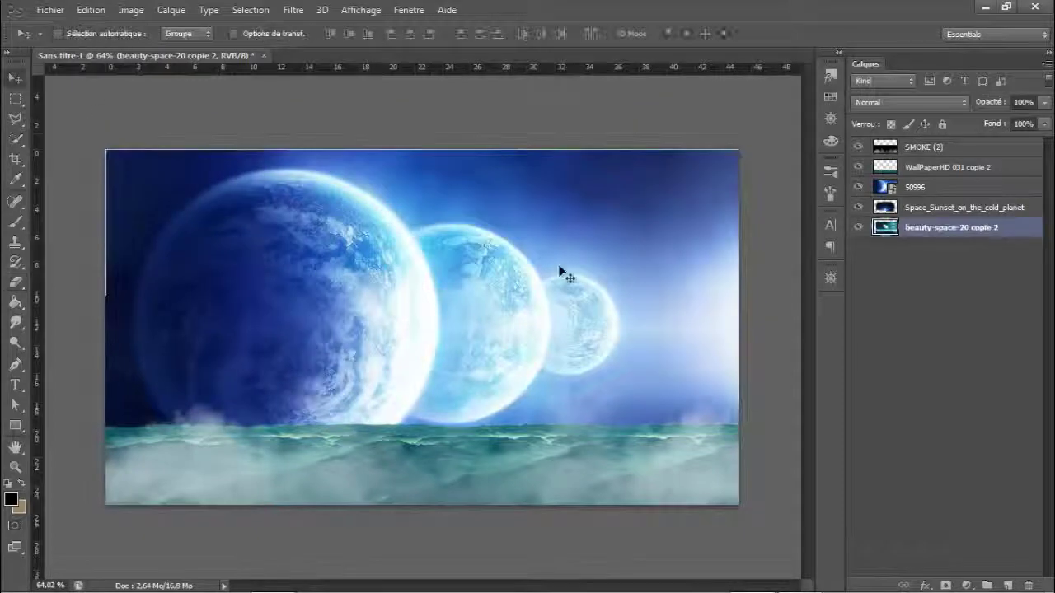
Try different blending modes on the 50996 sky layer, settling back on Normal.
left_click(915, 187)
left_click(906, 102)
left_click(918, 201)
left_click(906, 102)
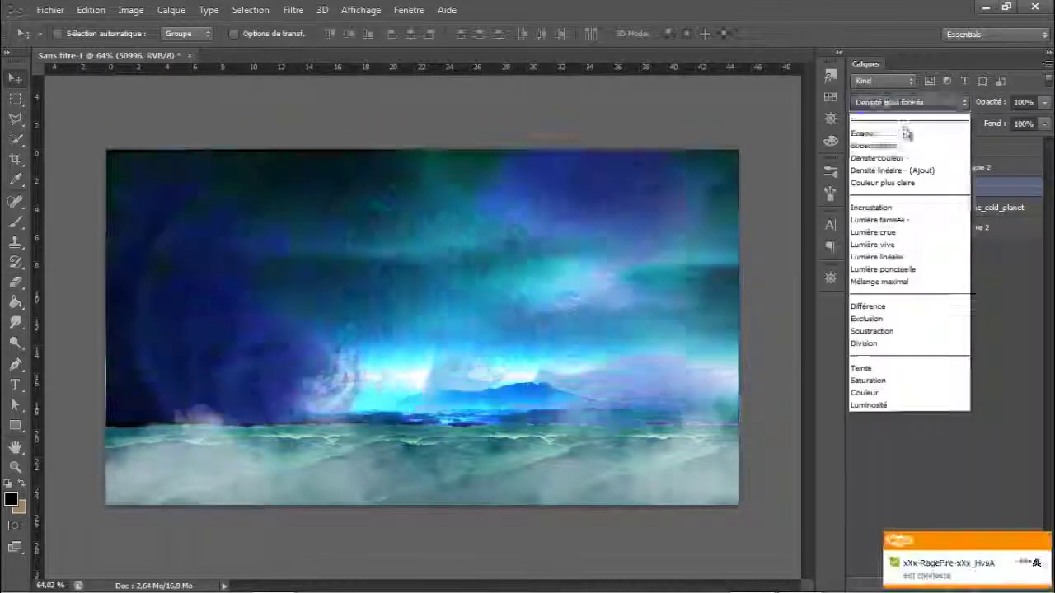
left_click(865, 115)
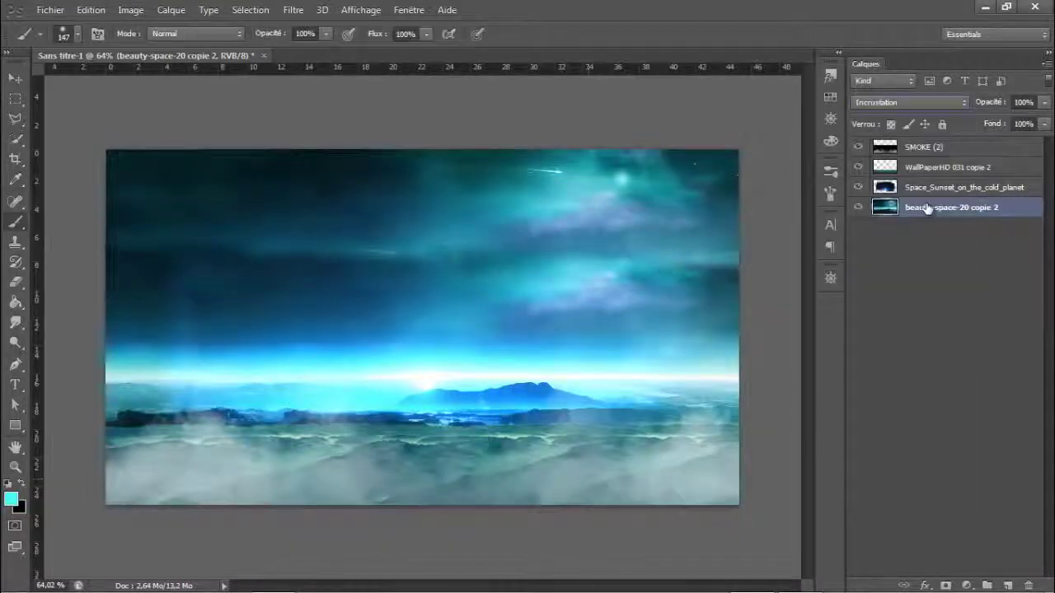
Paint soft fog along the bottom on a new layer set to Incrustation at 69% opacity.
key("ctrl+shift+alt+n")
left_click_drag(725, 470, 165, 445)
left_click(906, 102)
left_click(906, 302)
left_click_drag(1044, 102, 1003, 124)
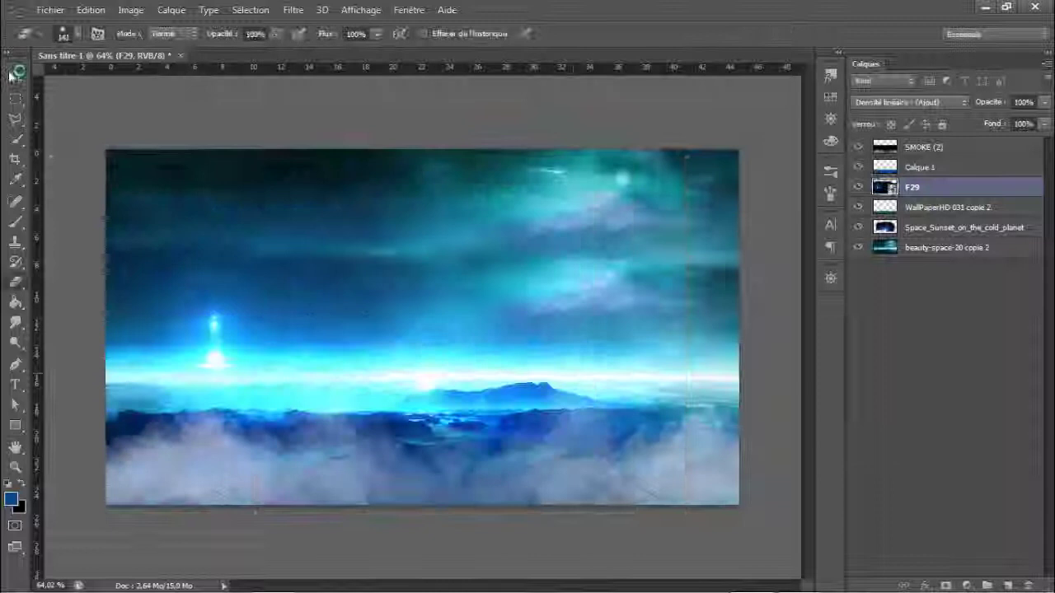
Move the F29 light burst toward the horizon centre, then start placing another image.
left_click(15, 78)
left_click_drag(341, 305, 537, 336)
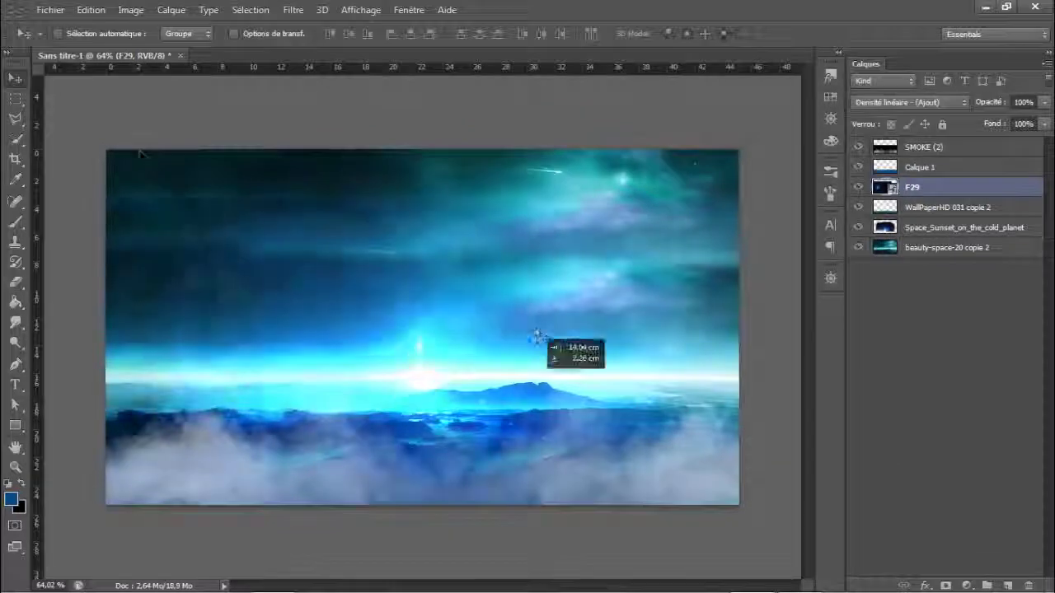
left_click(50, 10)
left_click(57, 258)
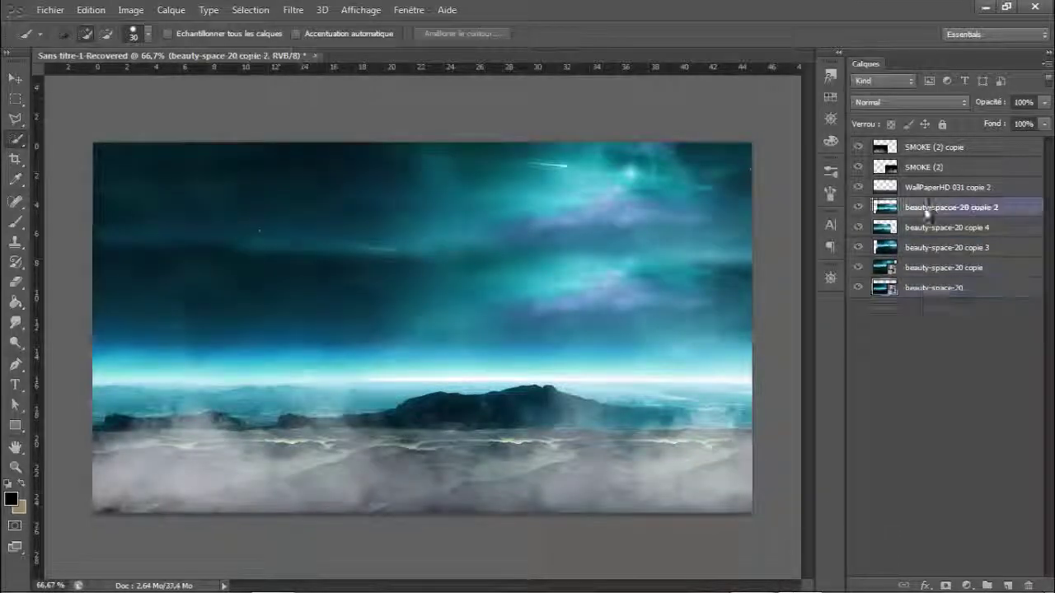
Merge the fog ground layer down into the layer beneath it, then pick the Eraser.
right_click(927, 212)
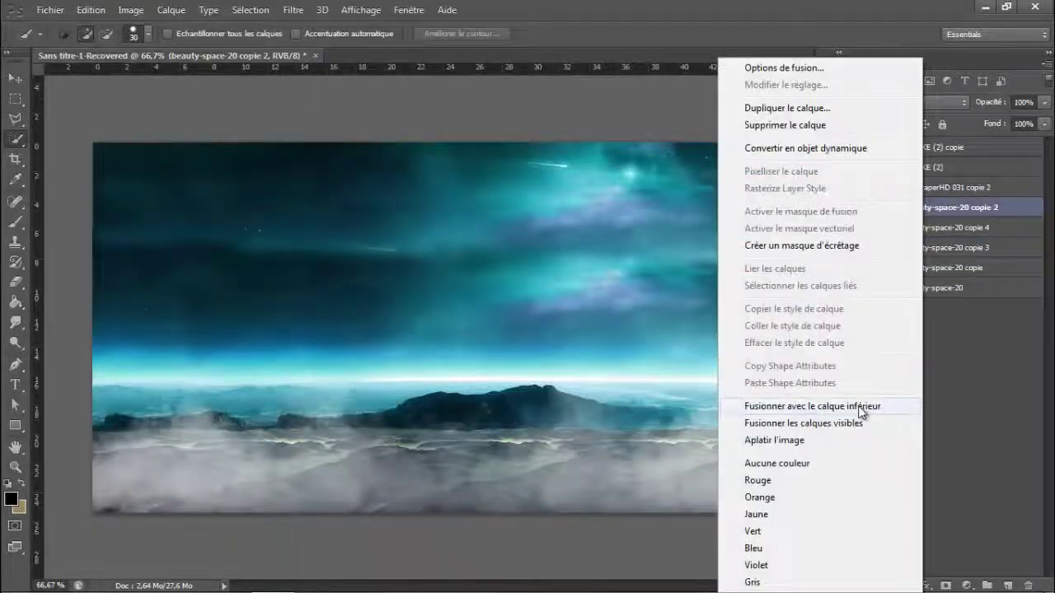
left_click(864, 431)
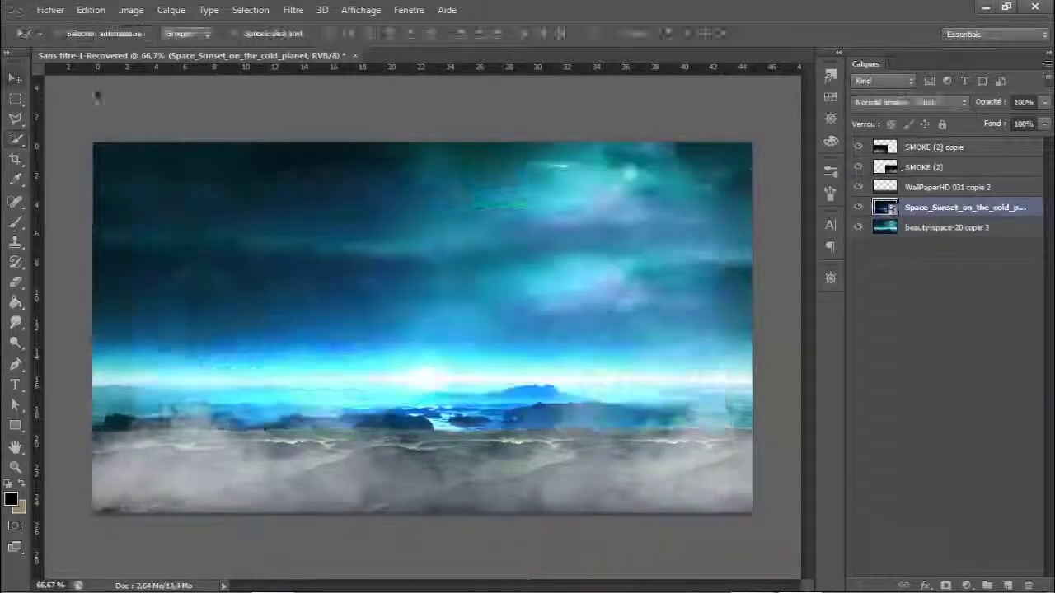
left_click(15, 281)
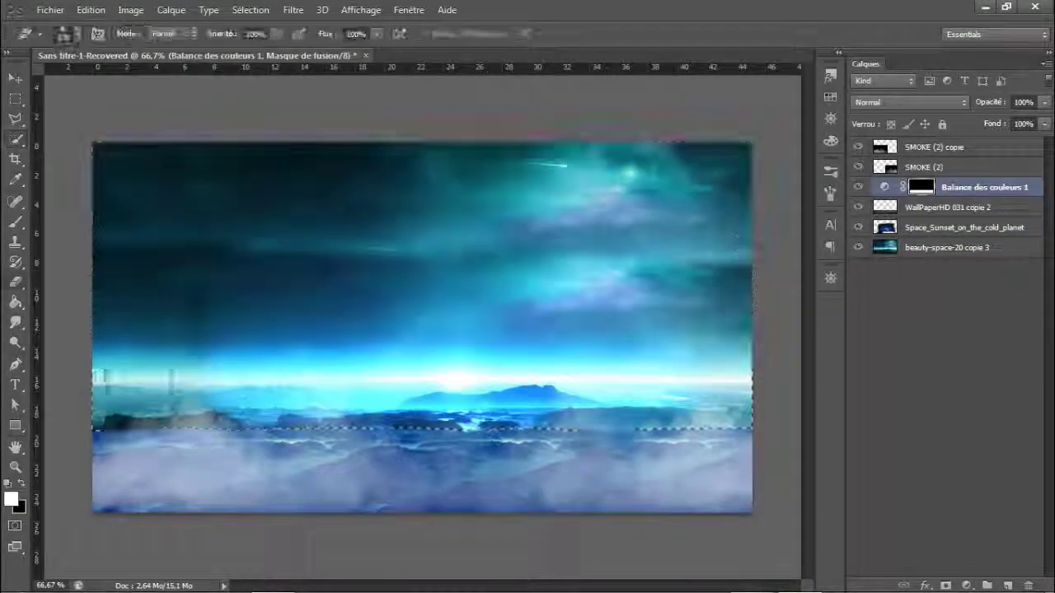
Merge SMOKE (2) copie down and invert the selection to the bottom strip.
right_click(936, 207)
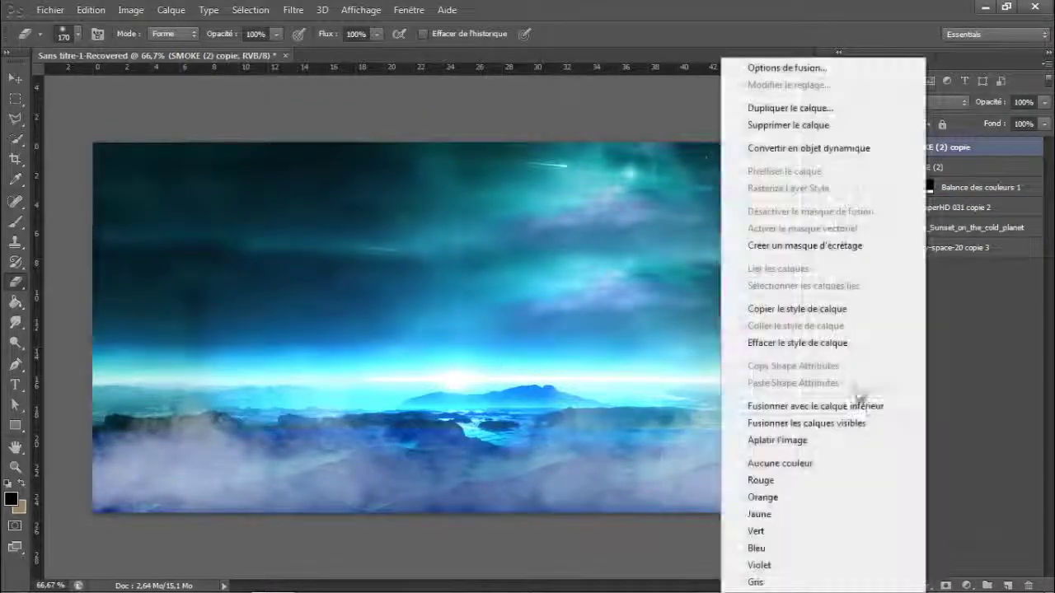
left_click(861, 404)
key("ctrl+shift+i")
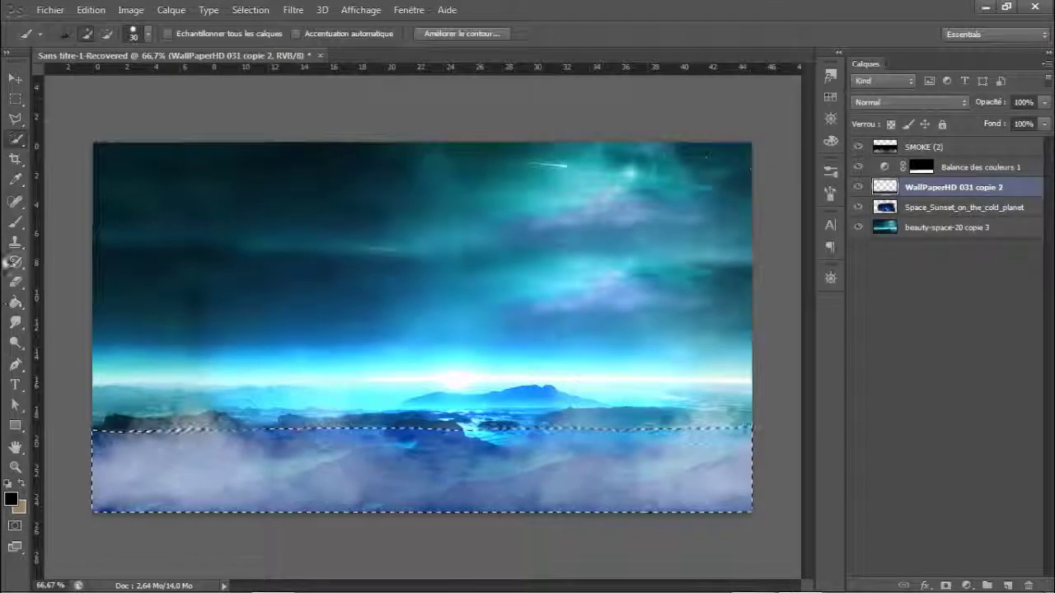
Set the WallPaperHD layer to Incrustation at about 31% opacity.
left_click(910, 102)
left_click(886, 301)
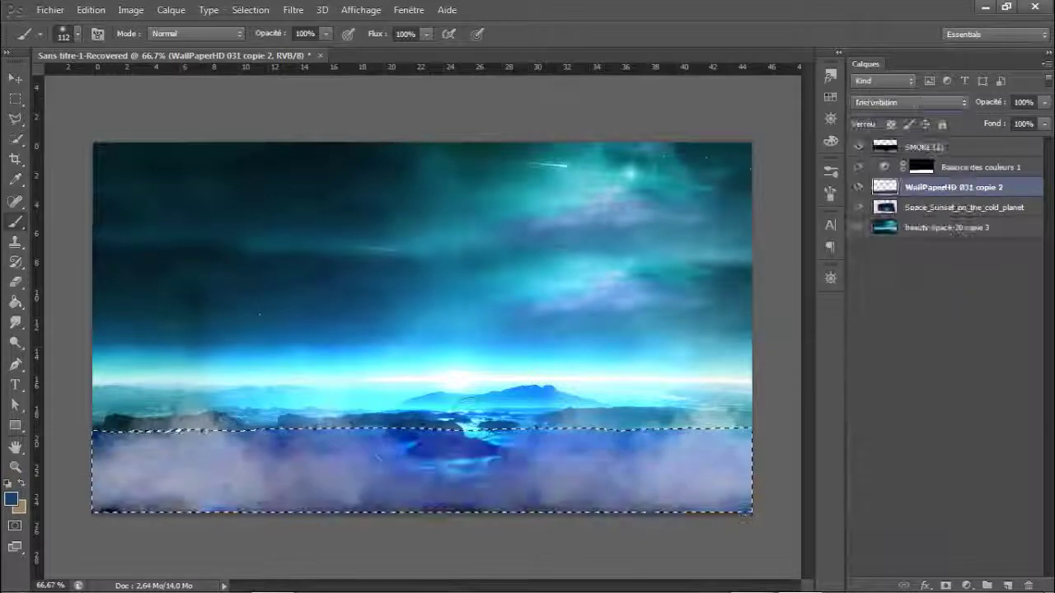
left_click_drag(1013, 124, 1010, 124)
key("m")
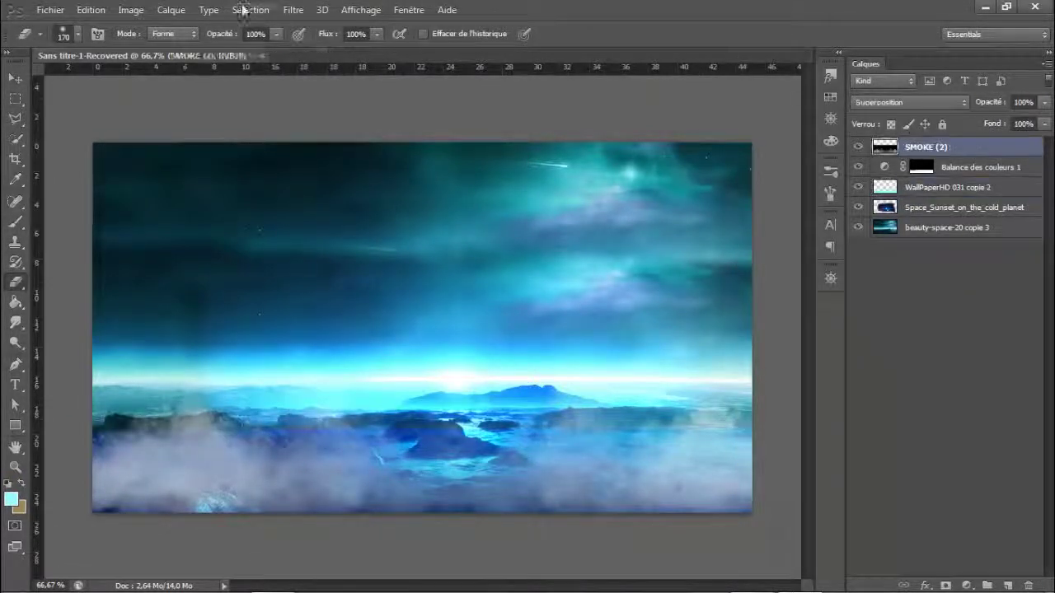
left_click(172, 10)
Add a blue Gradient Map adjustment and a Curves adjustment layer.
left_click(601, 346)
left_click(719, 147)
left_click(854, 105)
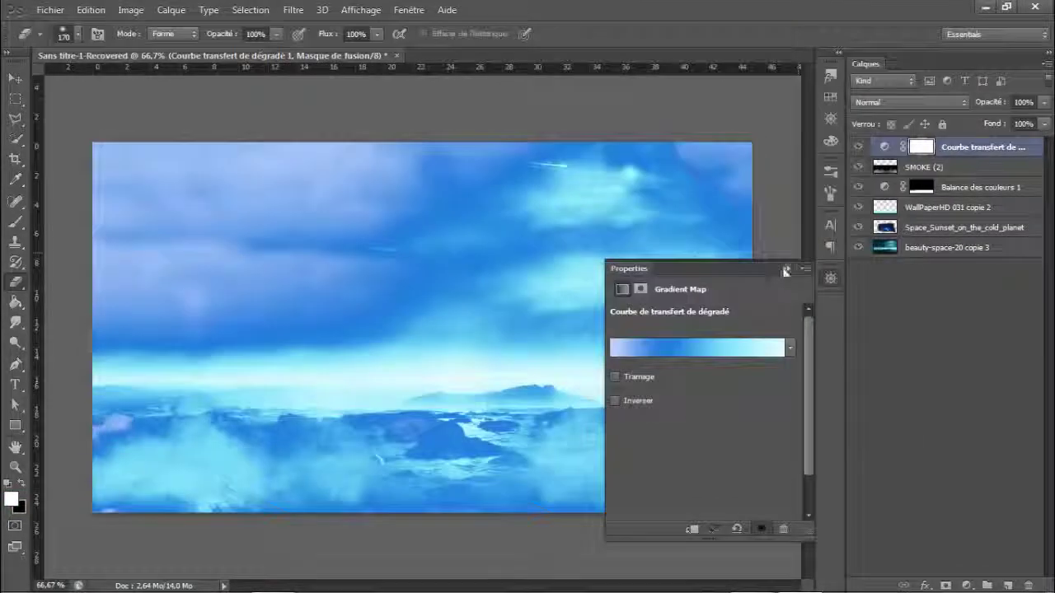
left_click(171, 10)
left_click(412, 164)
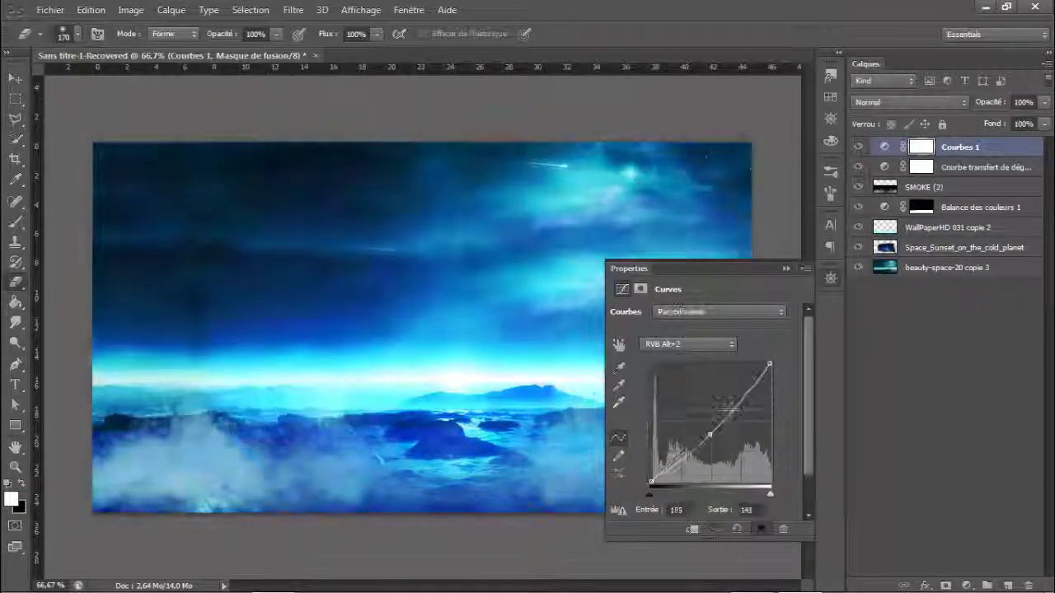
Add a Hue/Saturation adjustment and tweak saturation, hue and lightness.
left_click(171, 10)
left_click(412, 219)
left_click(683, 177)
left_click_drag(700, 412, 724, 418)
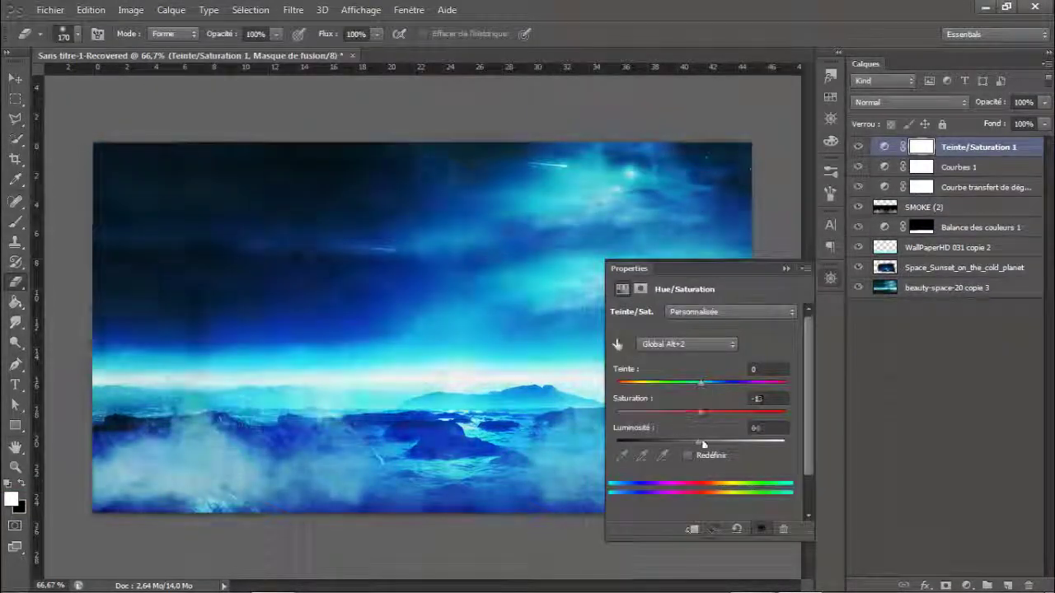
left_click_drag(701, 382, 701, 384)
Add a second Gradient Map with the Vintage preset and a brighter blend mode.
left_click(171, 10)
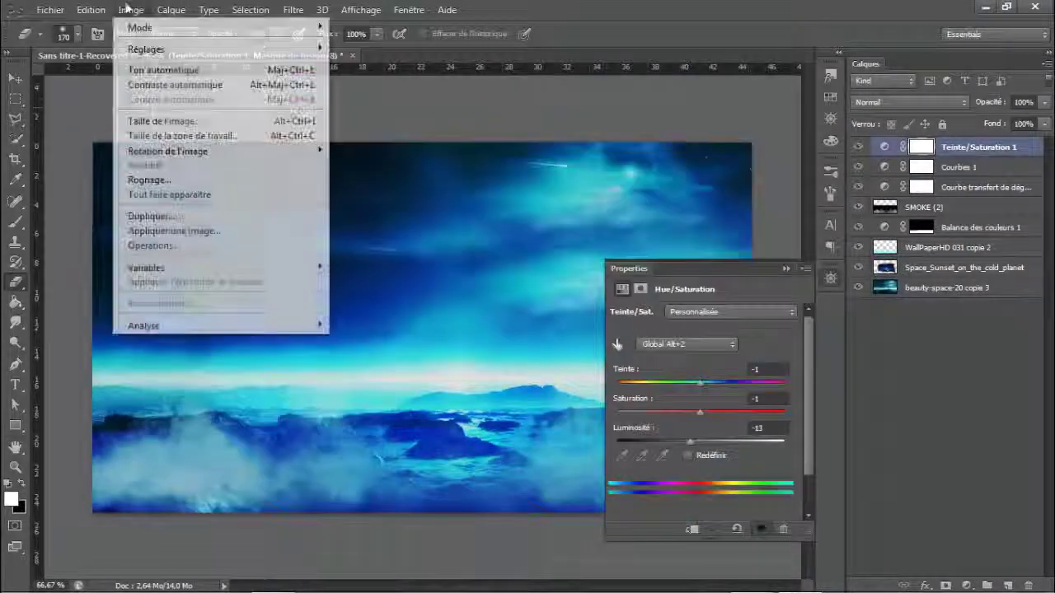
left_click(459, 343)
left_click(657, 162)
left_click(854, 105)
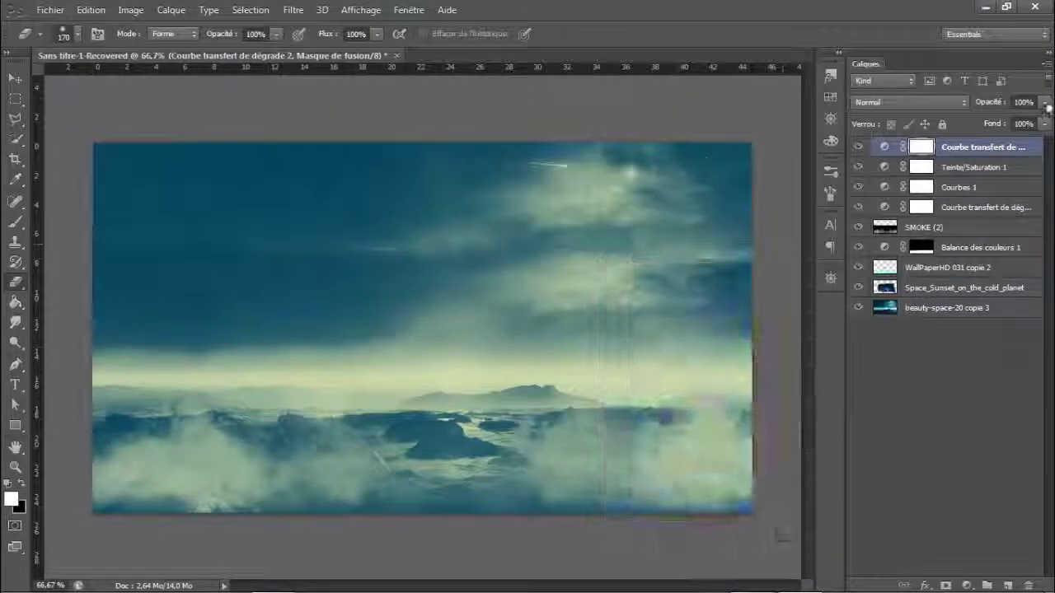
left_click(899, 236)
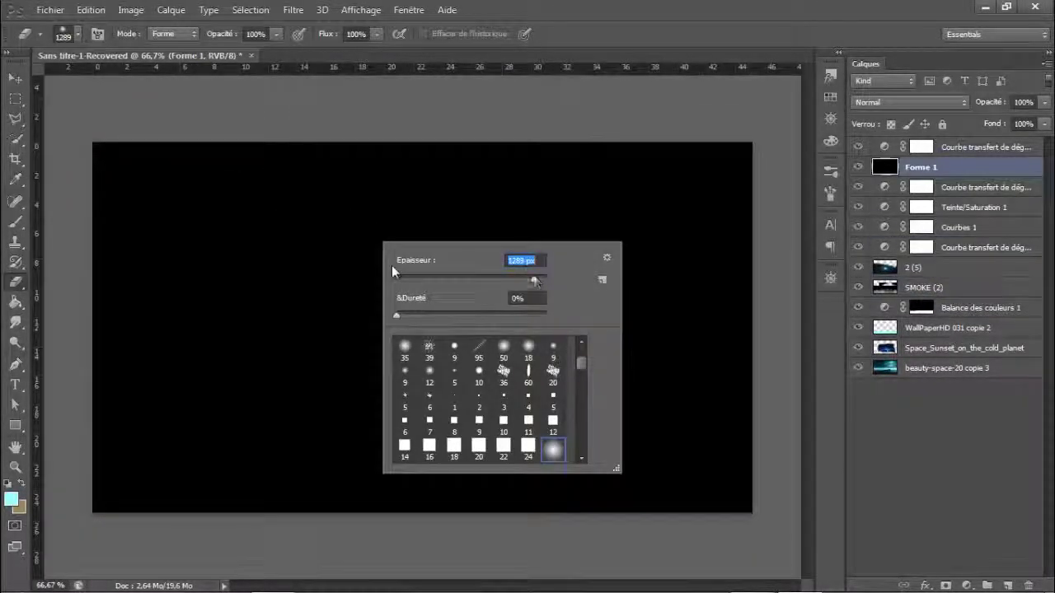
Softly erase the centre of the black Forme 1 layer and lower its opacity to about 27%.
left_click_drag(426, 328, 365, 341)
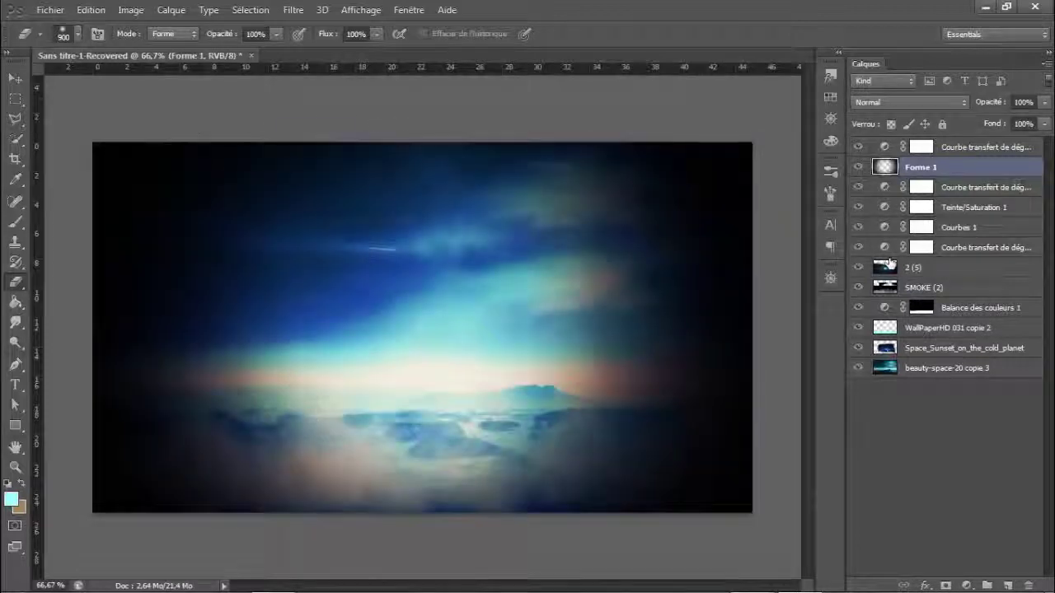
left_click(1044, 101)
left_click_drag(1040, 121, 1022, 124)
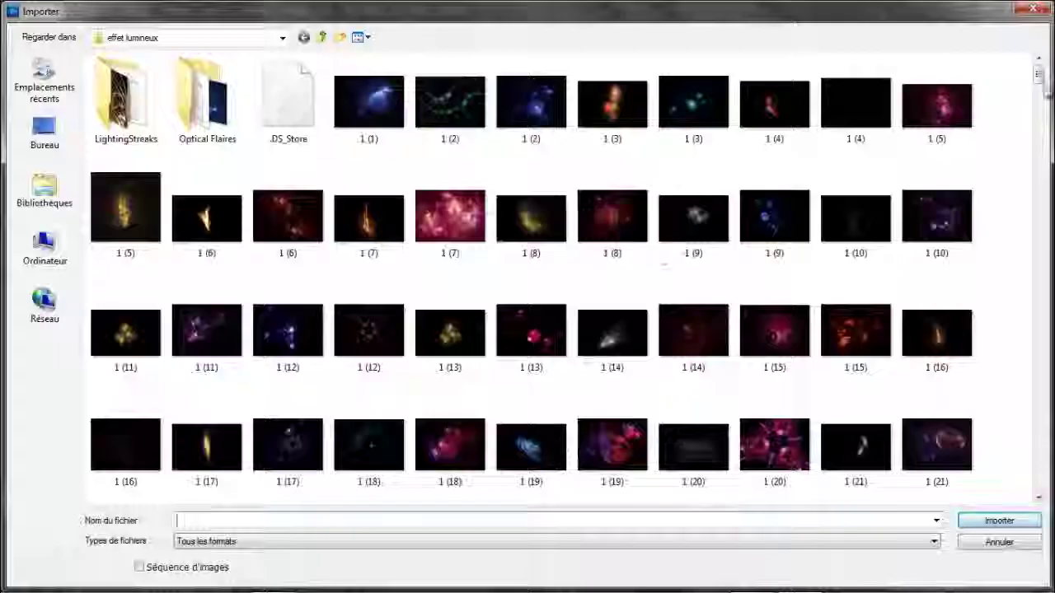
Dismiss the brush settings and bring up File > Place to import another image.
key("Escape")
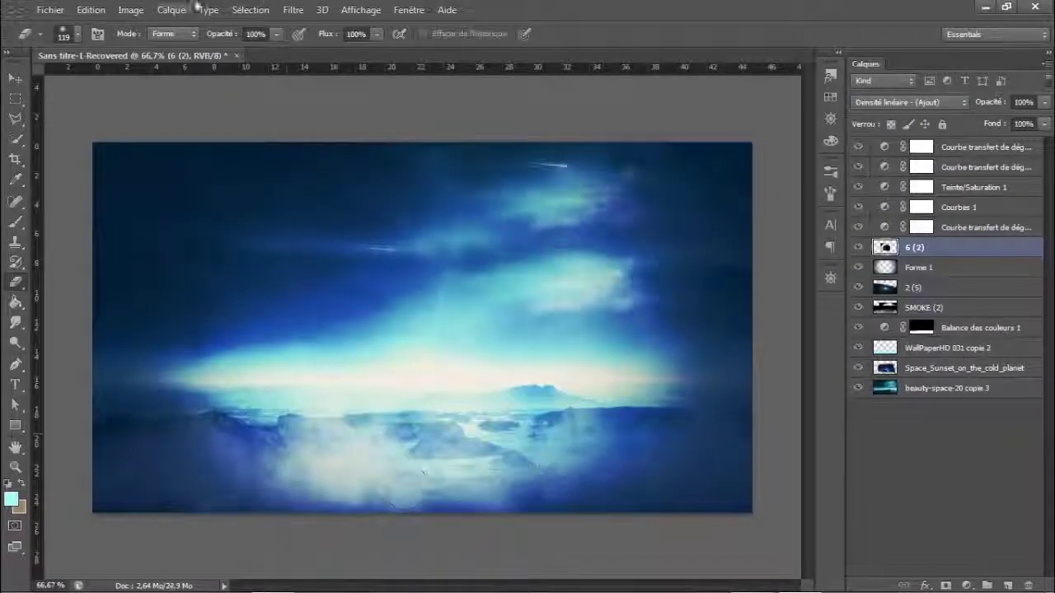
left_click(49, 10)
left_click(106, 258)
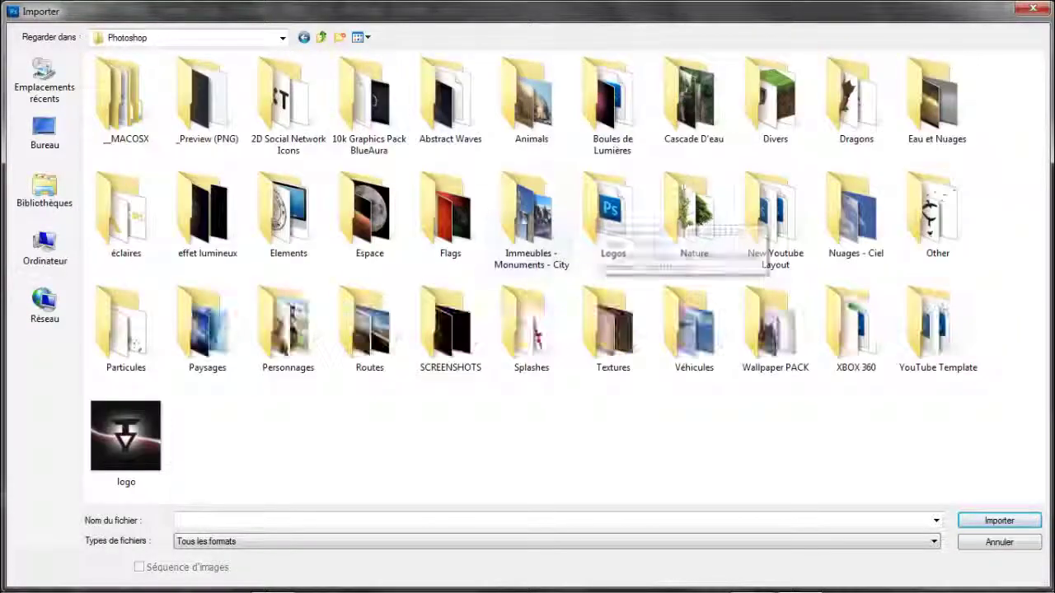
Rasterize the clay texture layer, erase its edges, and merge it down into the rocky ground.
double_click(289, 214)
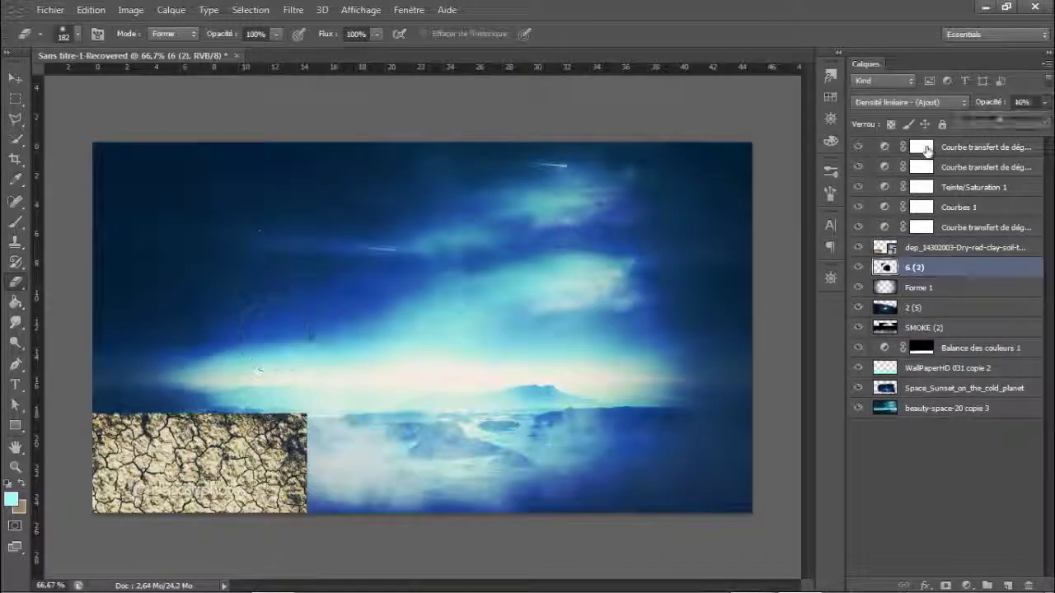
left_click(939, 247)
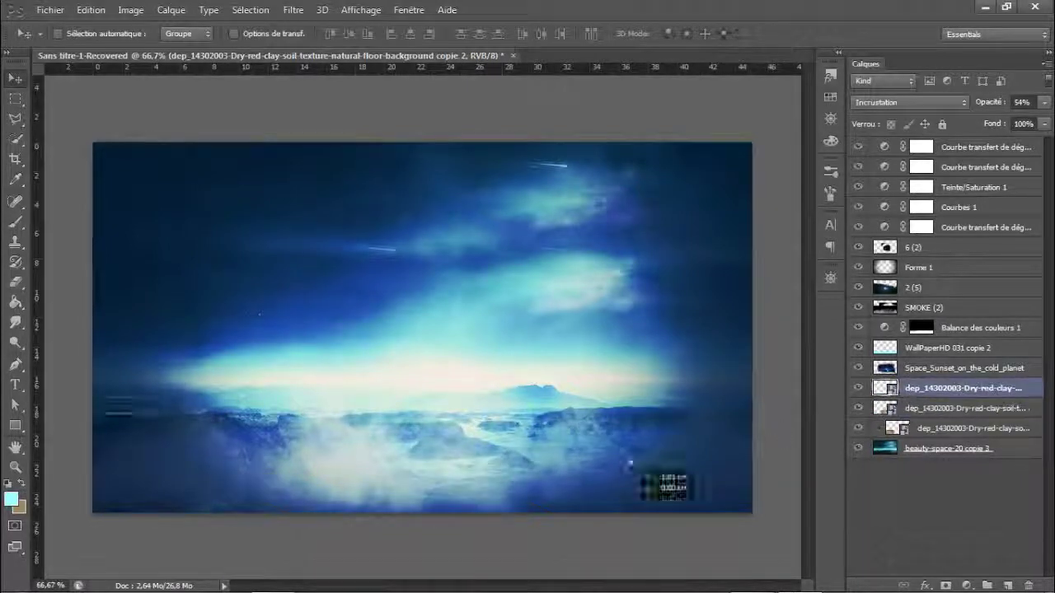
key("e")
key("Return")
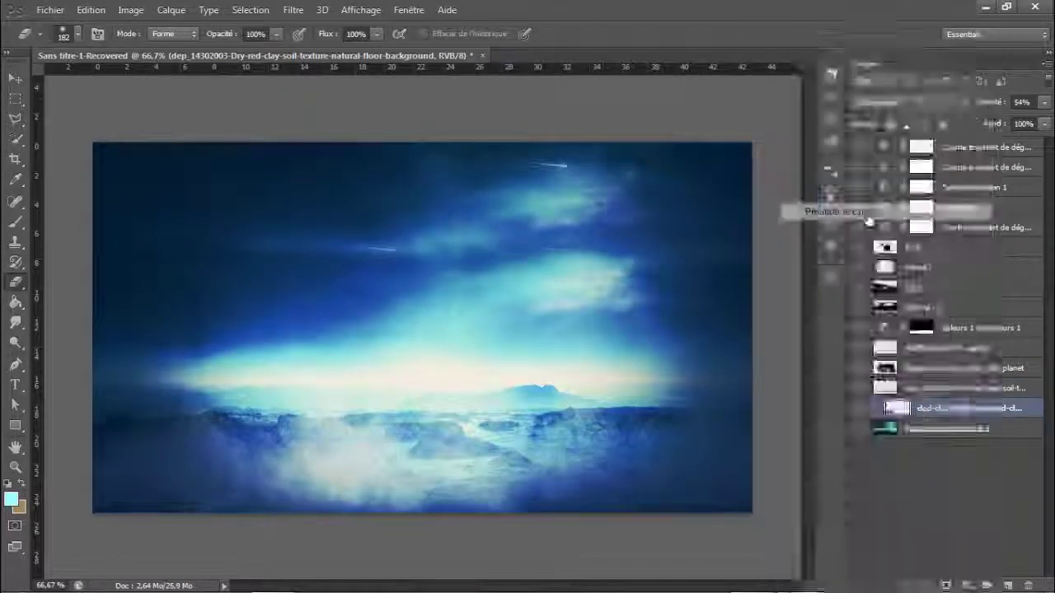
right_click(964, 408)
left_click(859, 396)
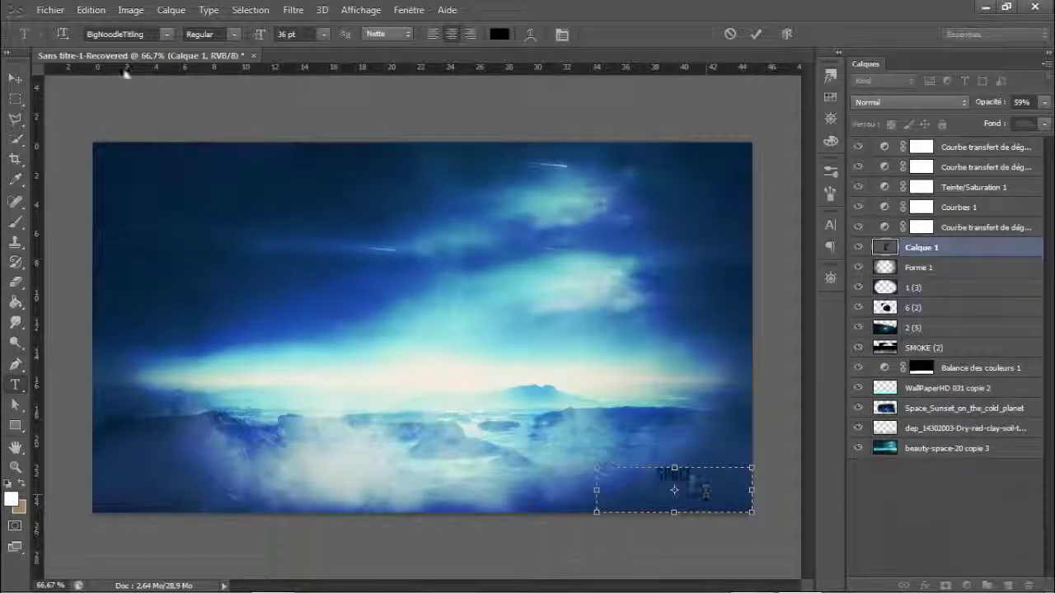
Commit the SPACE title, move it to the bottom centre, and place the 2a7zcig texture.
key("ctrl+Return")
key("v")
left_click_drag(674, 490, 436, 482)
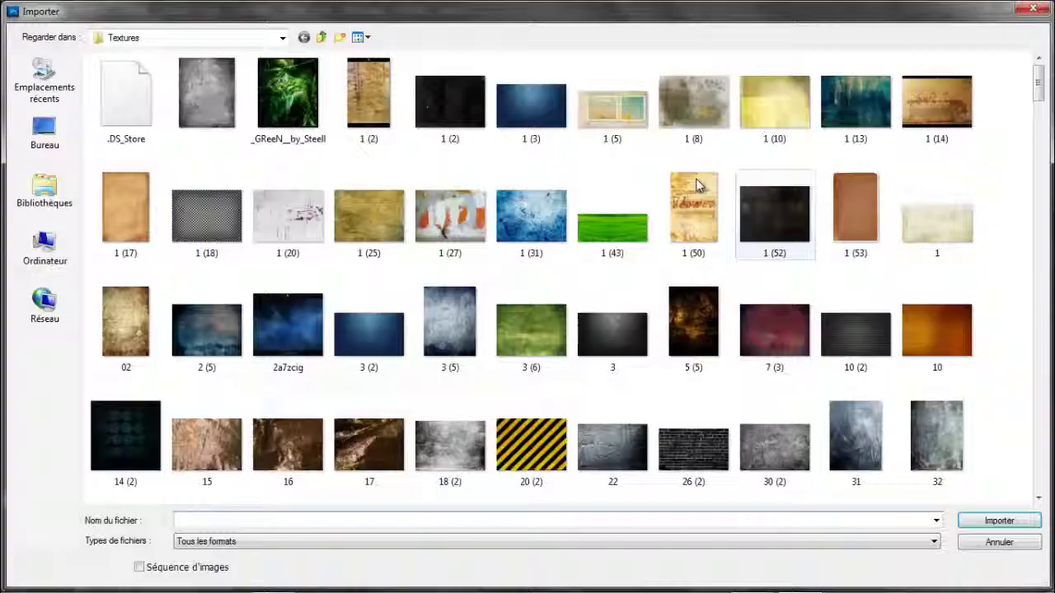
left_click(289, 357)
key("Return")
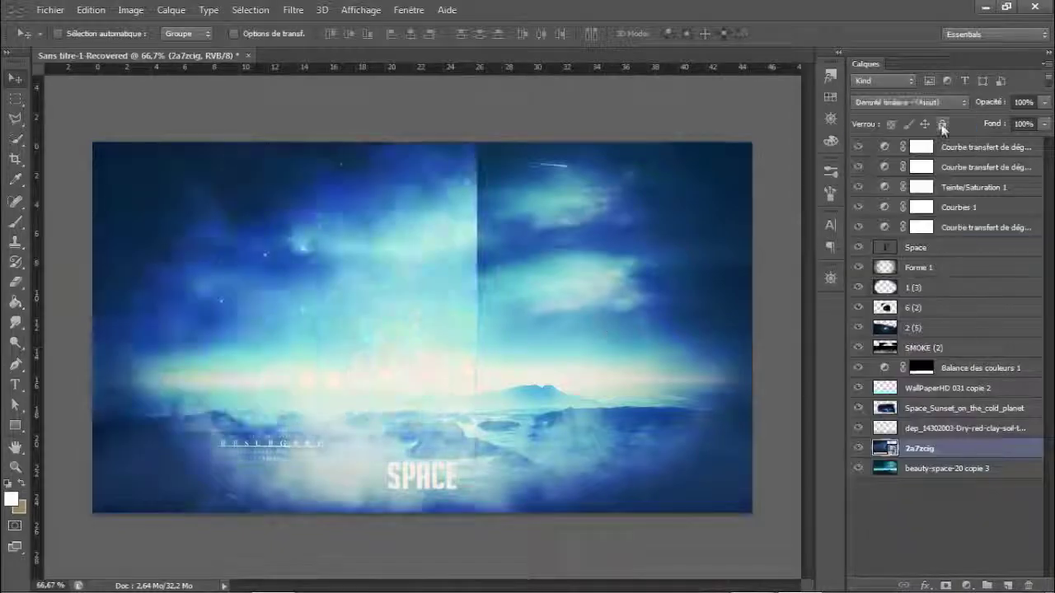